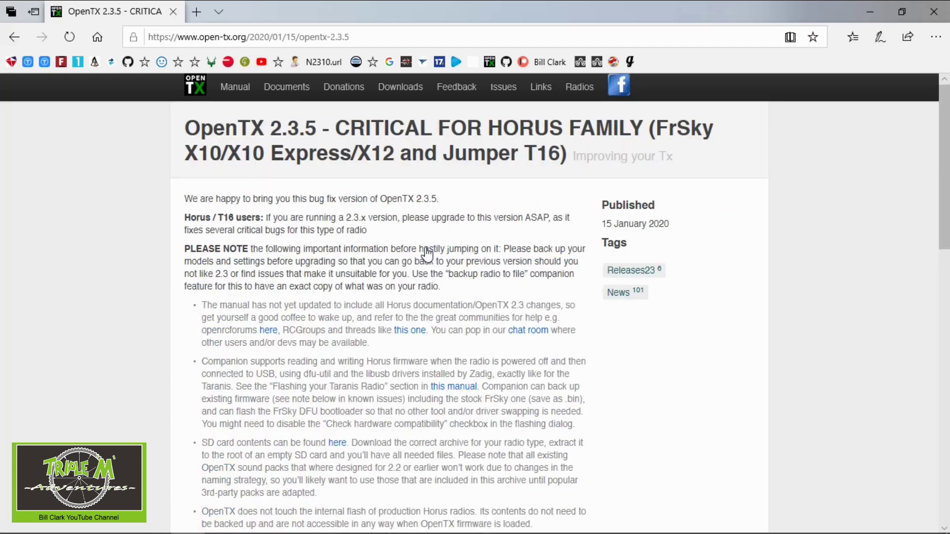
Download the OpenTX Companion 2.3.5 Windows installer into the OpenTX Companion folder, replacing the existing companion-windows-2.3.5.exe
{"action": "scroll", "coordinate": [426, 254], "scroll_direction": "down", "scroll_amount": 6}
{"action": "scroll", "coordinate": [429, 253], "scroll_direction": "down", "scroll_amount": 10}
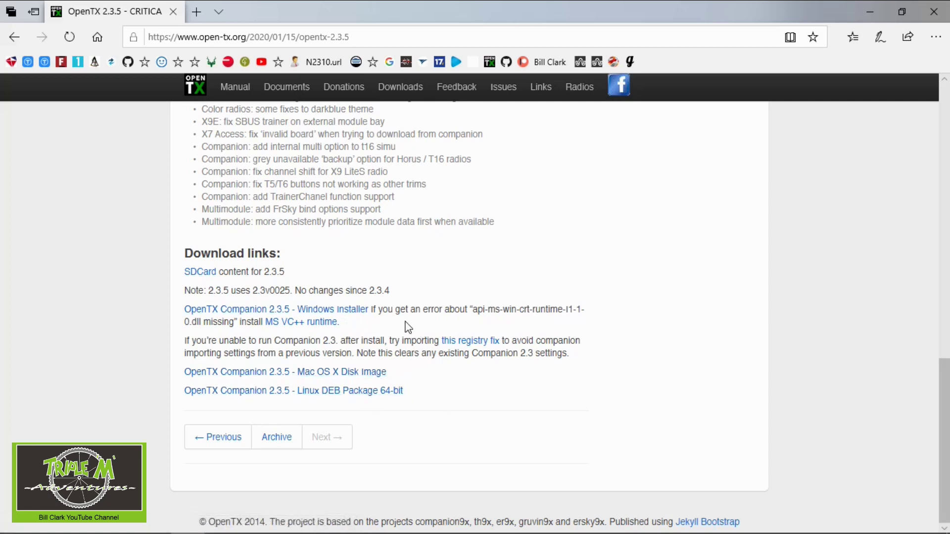
{"action": "left_click", "coordinate": [306, 310]}
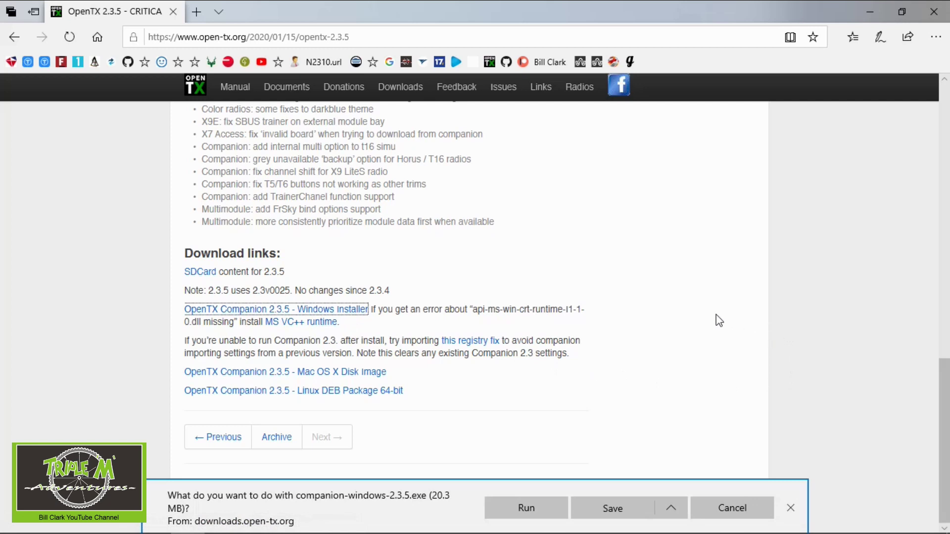
{"action": "left_click", "coordinate": [672, 509]}
{"action": "left_click", "coordinate": [656, 487]}
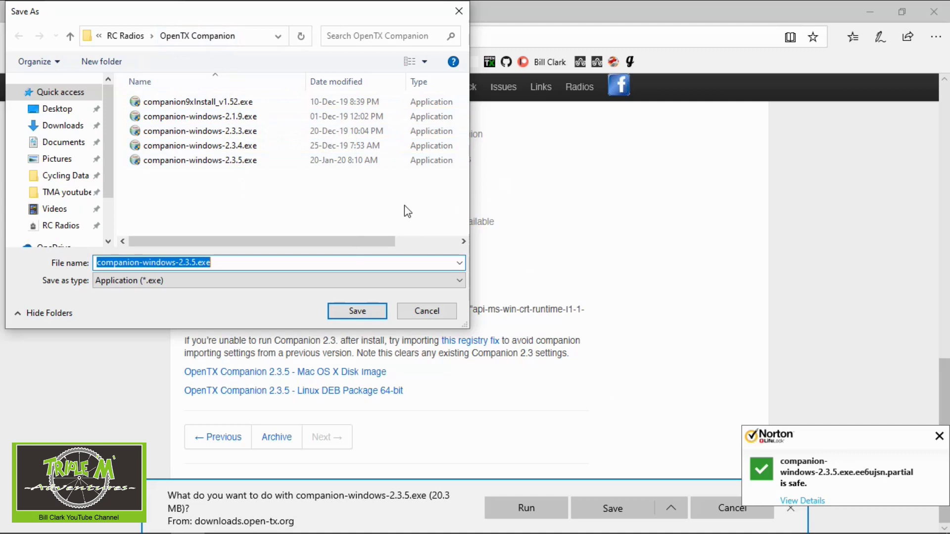
{"action": "left_click", "coordinate": [364, 313]}
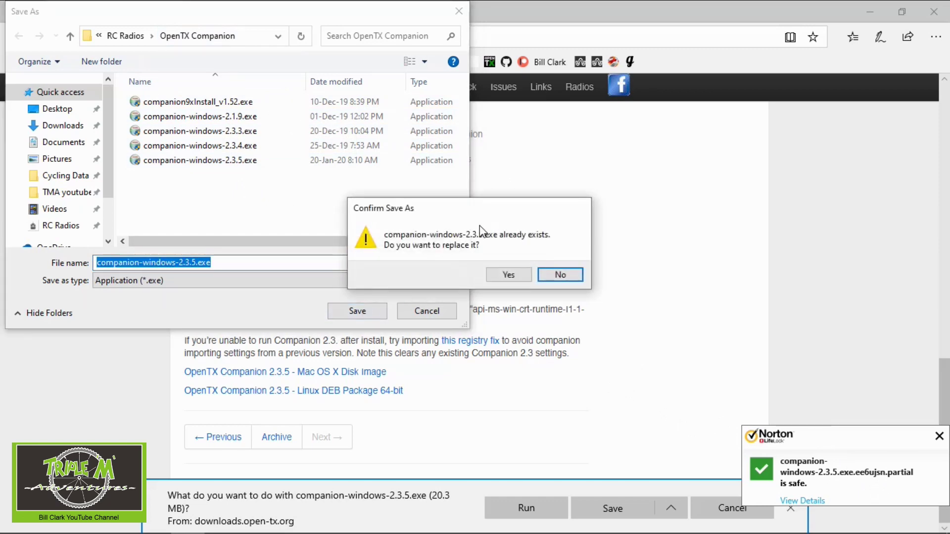
{"action": "left_click", "coordinate": [516, 276]}
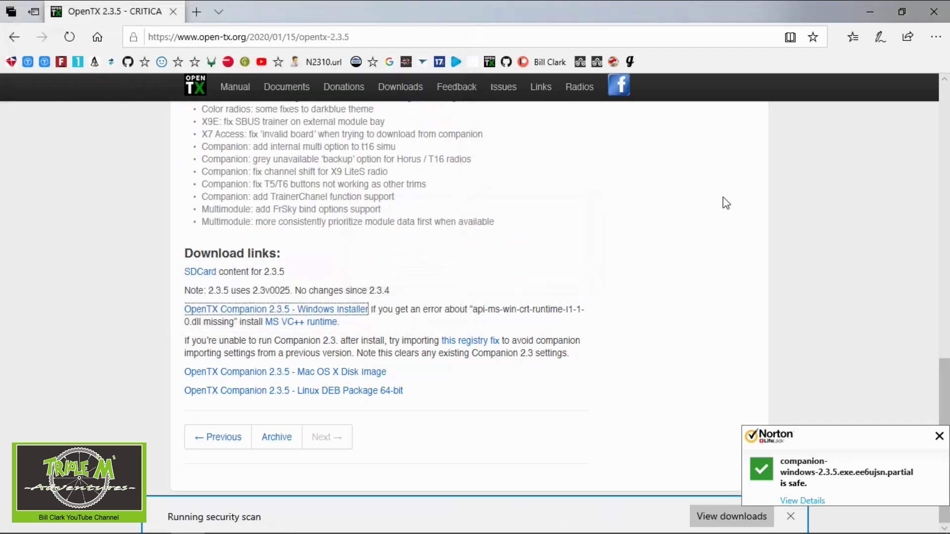
{"action": "left_click", "coordinate": [939, 436]}
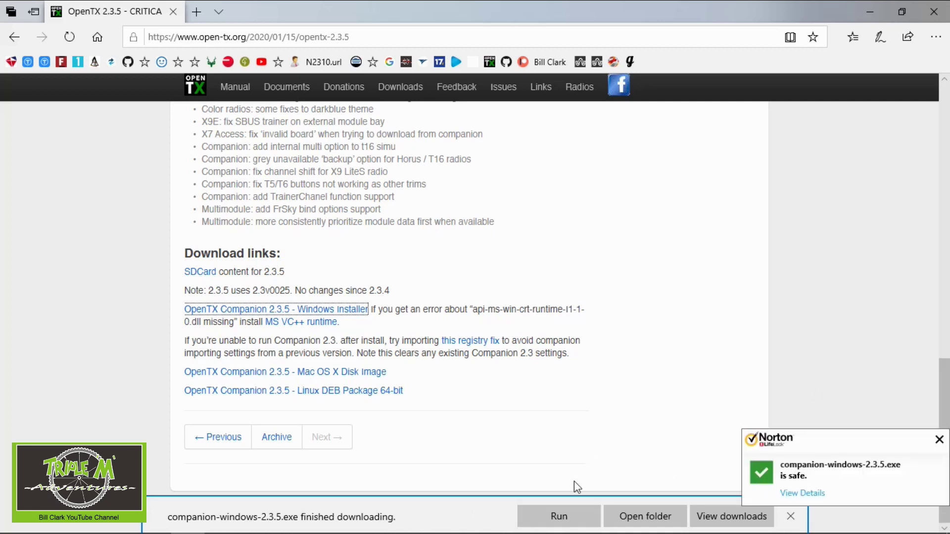
Run companion-windows-2.3.5.exe from its download folder, allowing it past the Windows security prompts
{"action": "left_click", "coordinate": [646, 516]}
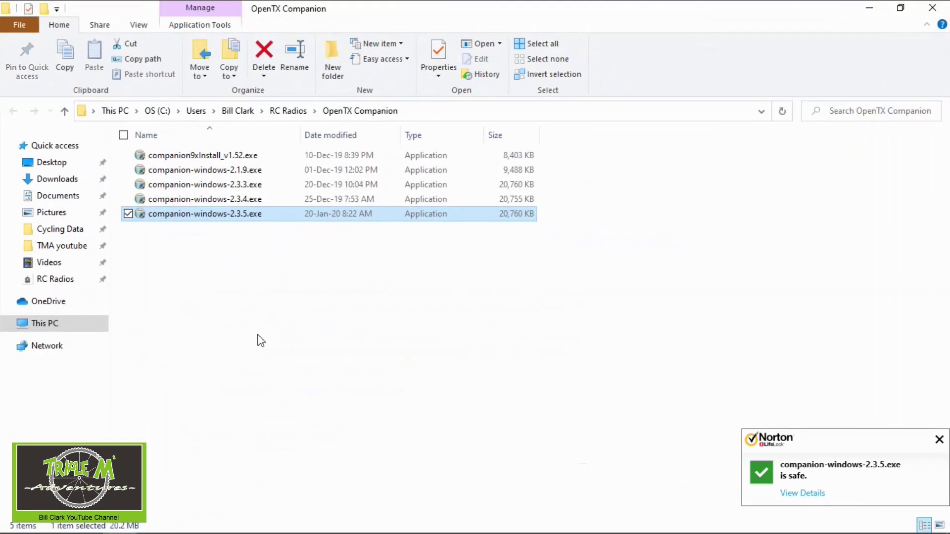
{"action": "double_click", "coordinate": [264, 218]}
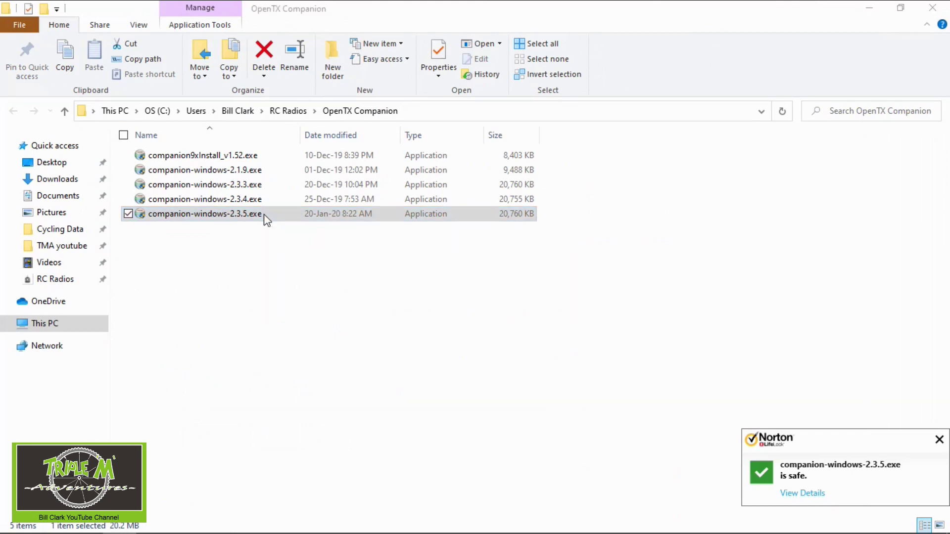
{"action": "left_click", "coordinate": [939, 439]}
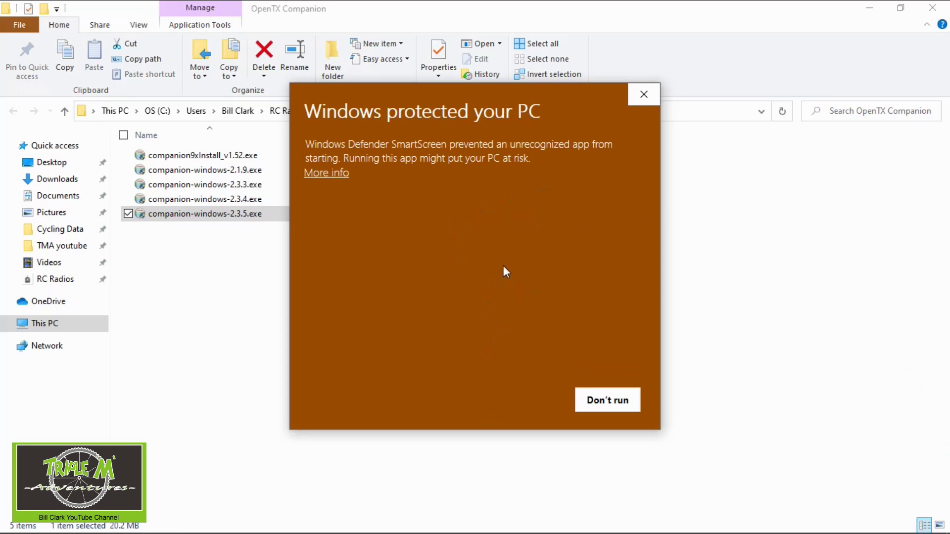
{"action": "left_click", "coordinate": [324, 174]}
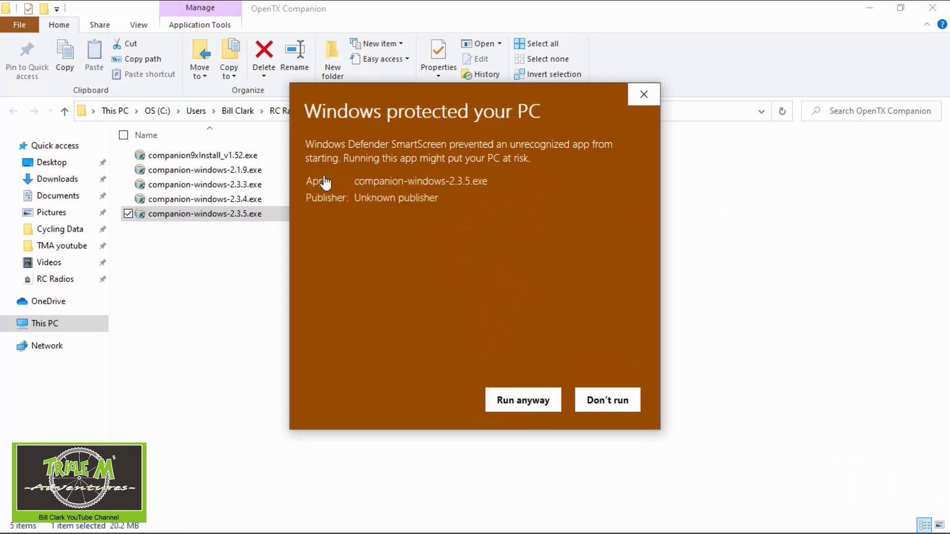
{"action": "left_click", "coordinate": [517, 398]}
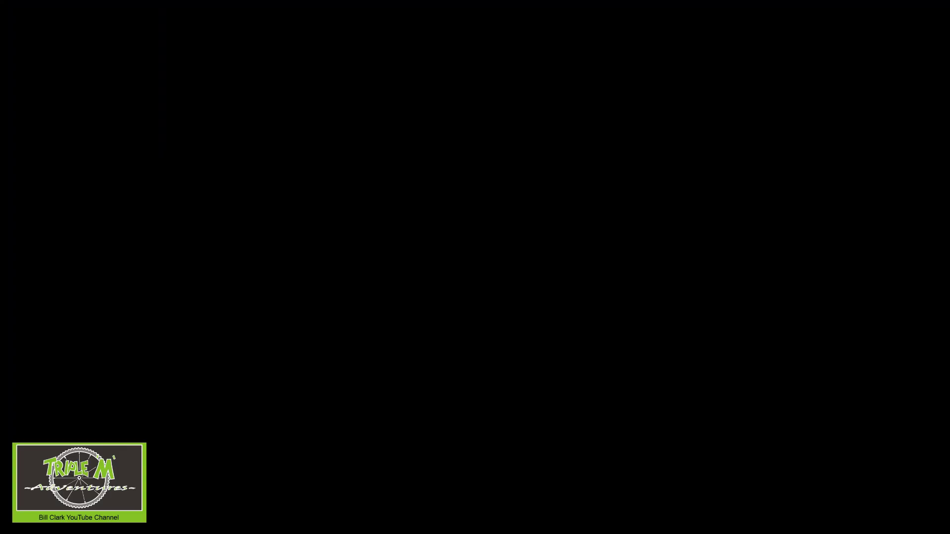
{"action": "left_click", "coordinate": [409, 360]}
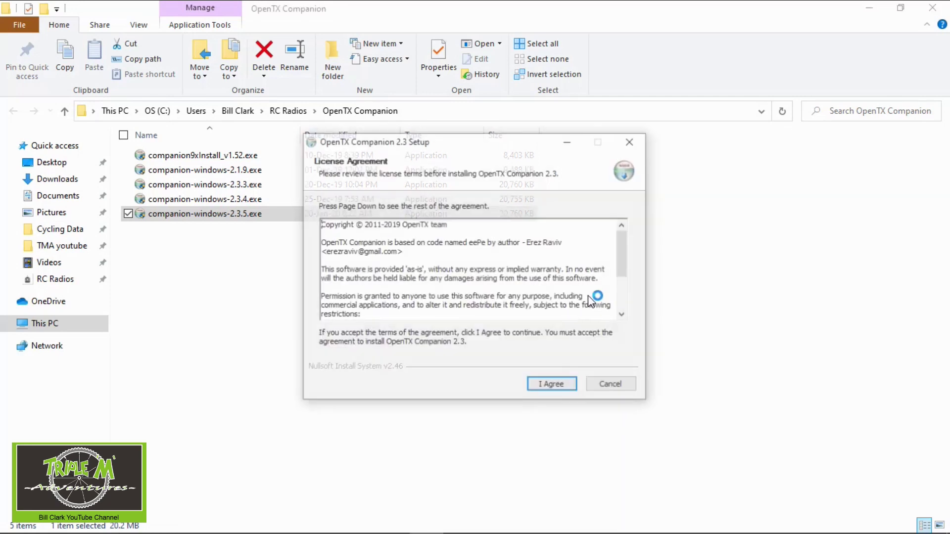
Accept the license, install OpenTX Companion 2.3 with the default components and Start Menu folder, and launch it on finishing
{"action": "left_click", "coordinate": [552, 387]}
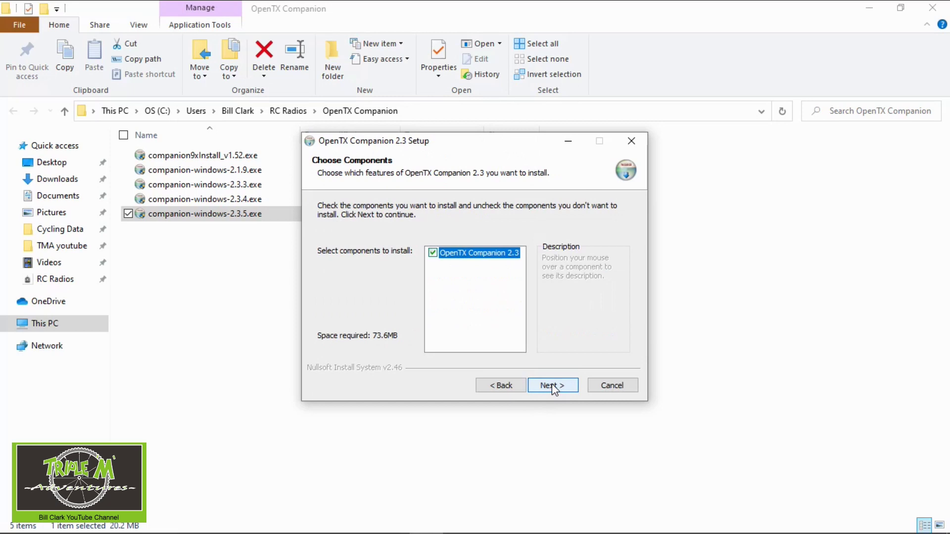
{"action": "left_click", "coordinate": [551, 384]}
{"action": "left_click", "coordinate": [551, 385]}
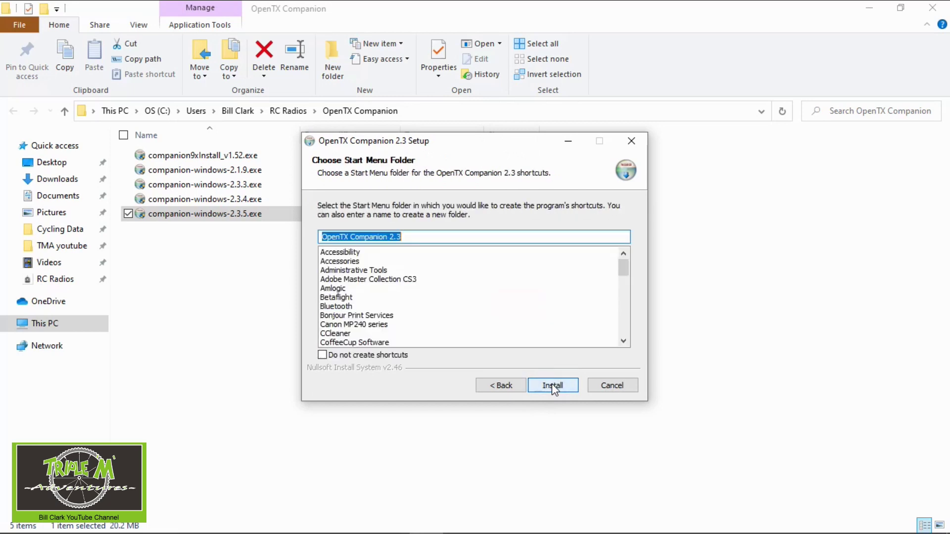
{"action": "left_click", "coordinate": [551, 385]}
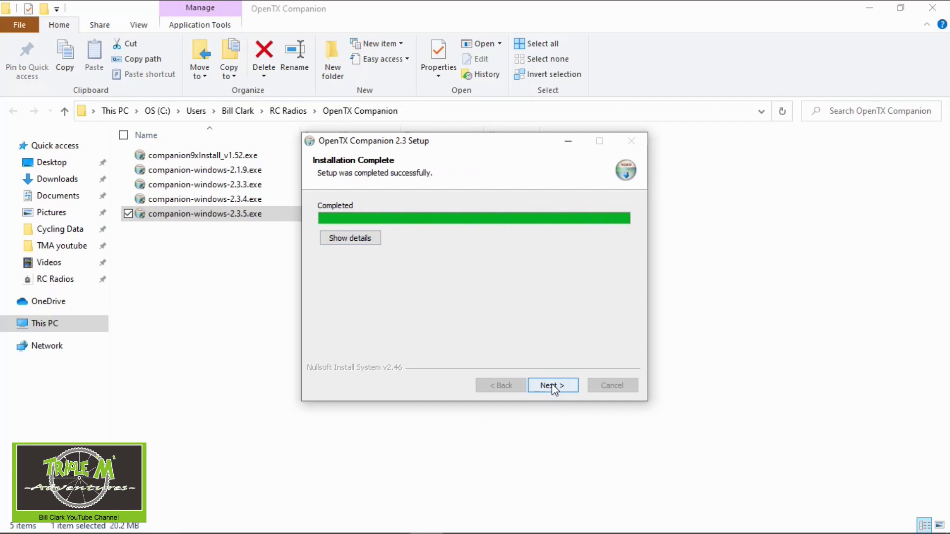
{"action": "left_click", "coordinate": [551, 385]}
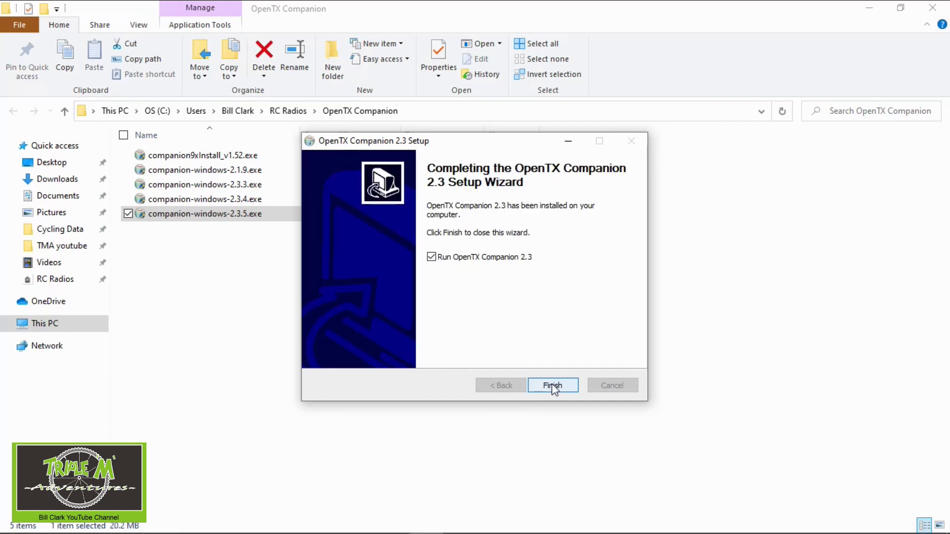
{"action": "left_click", "coordinate": [551, 385]}
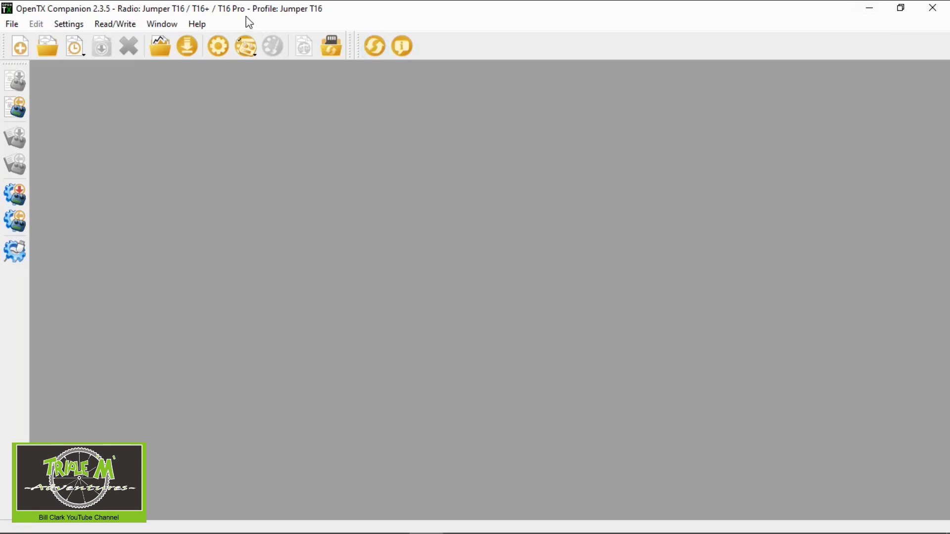
Add a new radio profile and name it Jumper T16 2
{"action": "left_click", "coordinate": [69, 24]}
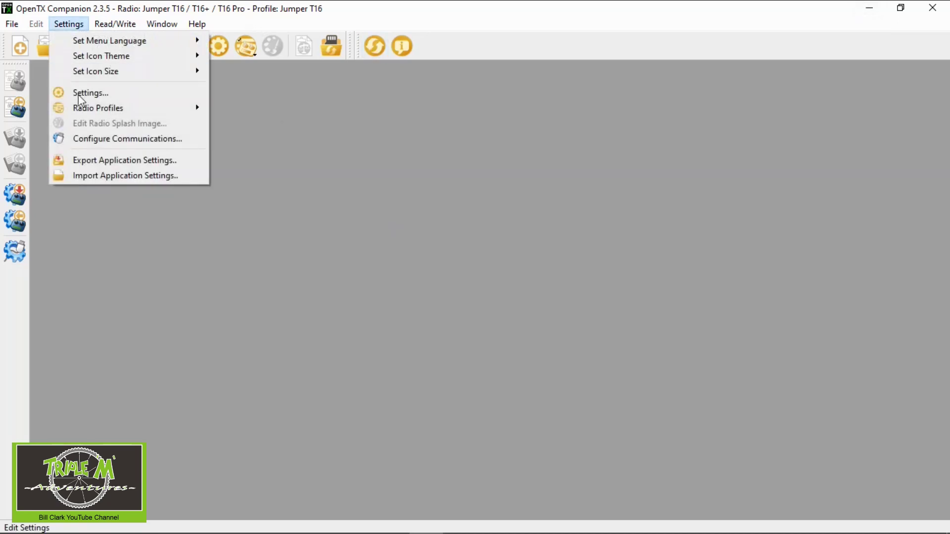
{"action": "mouse_move", "coordinate": [94, 107]}
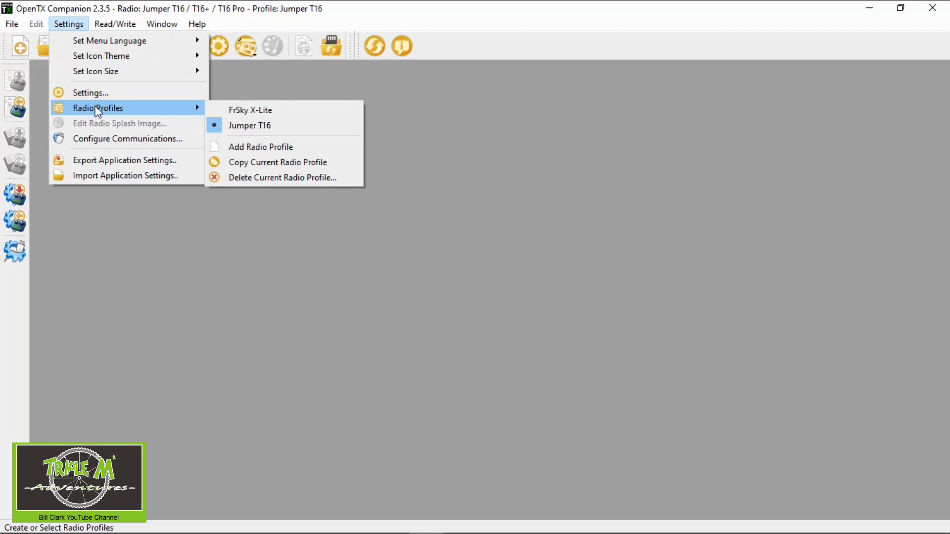
{"action": "left_click", "coordinate": [262, 146]}
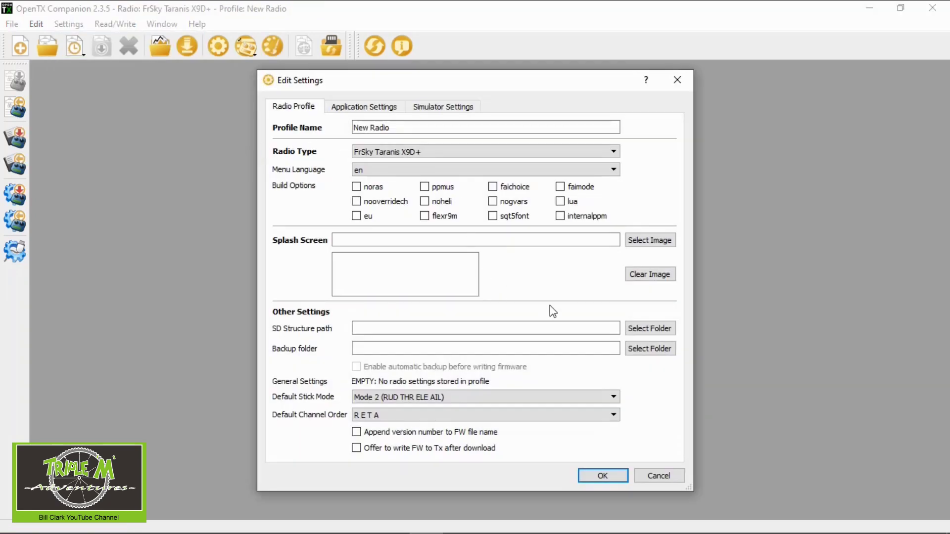
{"action": "left_click", "coordinate": [412, 127]}
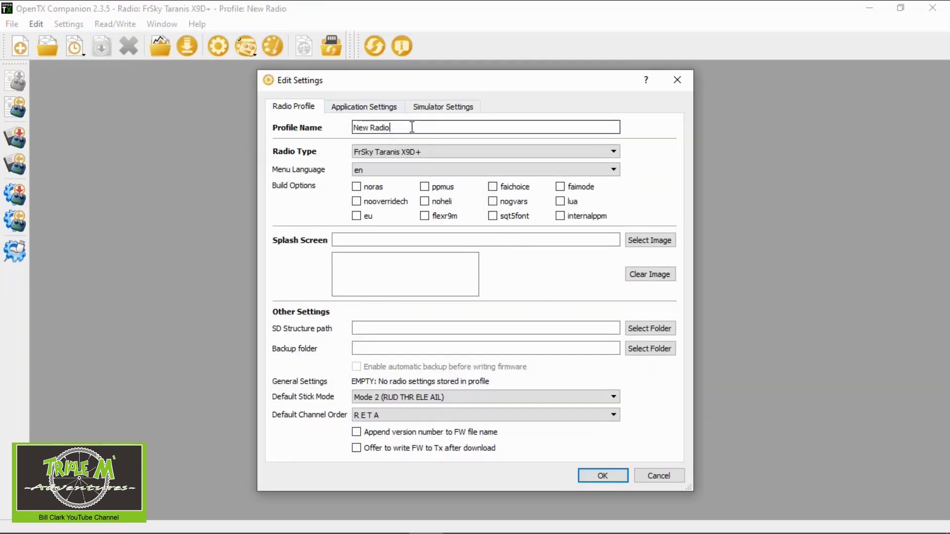
{"action": "key", "text": "BackSpace"}
{"action": "key", "text": "BackSpace"}
{"action": "key", "text": "BackSpace"}
{"action": "key", "text": "BackSpace"}
{"action": "key", "text": "BackSpace"}
{"action": "key", "text": "BackSpace"}
{"action": "key", "text": "BackSpace"}
{"action": "key", "text": "BackSpace"}
{"action": "key", "text": "BackSpace"}
{"action": "type", "text": "Jumper T16 2"}
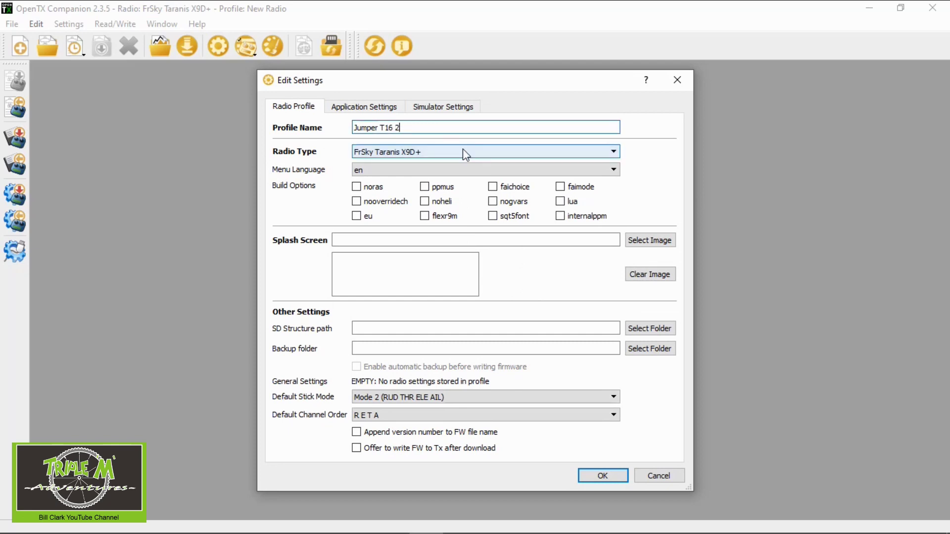
Set the profile's radio type to Jumper T16 / T16+ / T16 Pro and enable the noheli, lua and internalmulti build options
{"action": "left_click", "coordinate": [613, 155]}
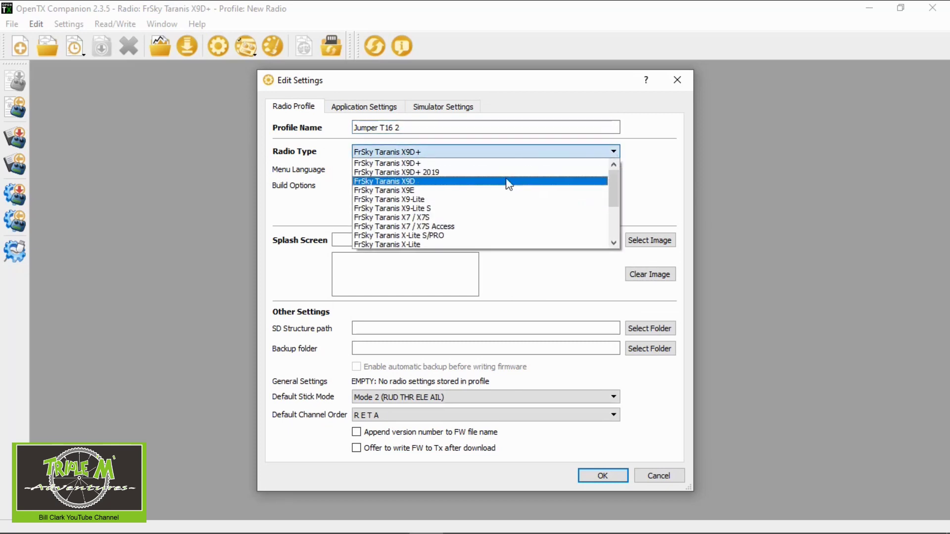
{"action": "scroll", "coordinate": [508, 182], "scroll_direction": "down", "scroll_amount": 2}
{"action": "scroll", "coordinate": [508, 184], "scroll_direction": "down", "scroll_amount": 1}
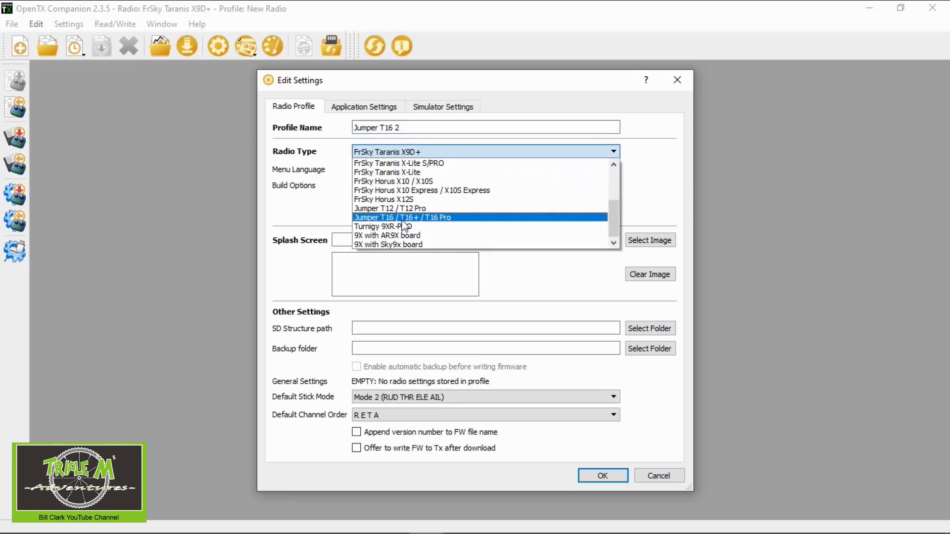
{"action": "left_click", "coordinate": [430, 218]}
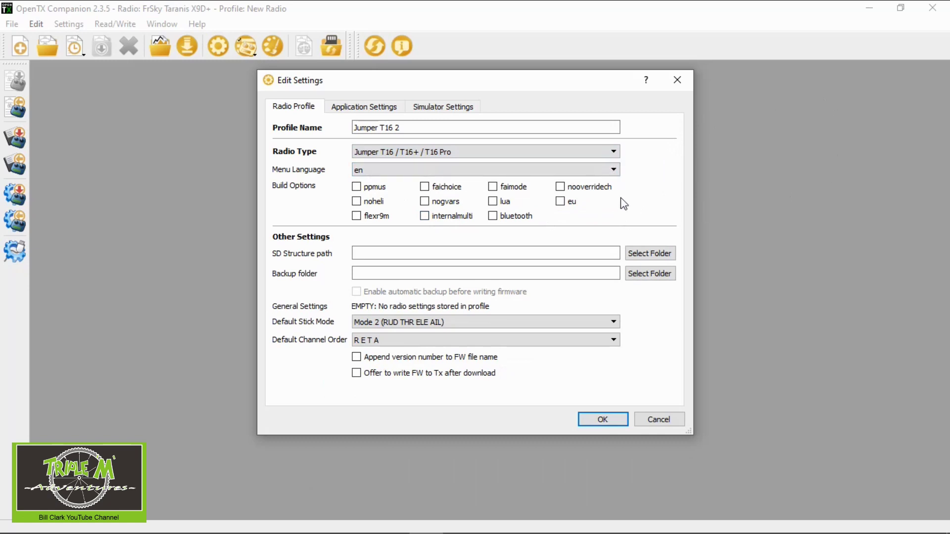
{"action": "left_click", "coordinate": [356, 202]}
{"action": "left_click", "coordinate": [493, 202]}
{"action": "left_click", "coordinate": [425, 216]}
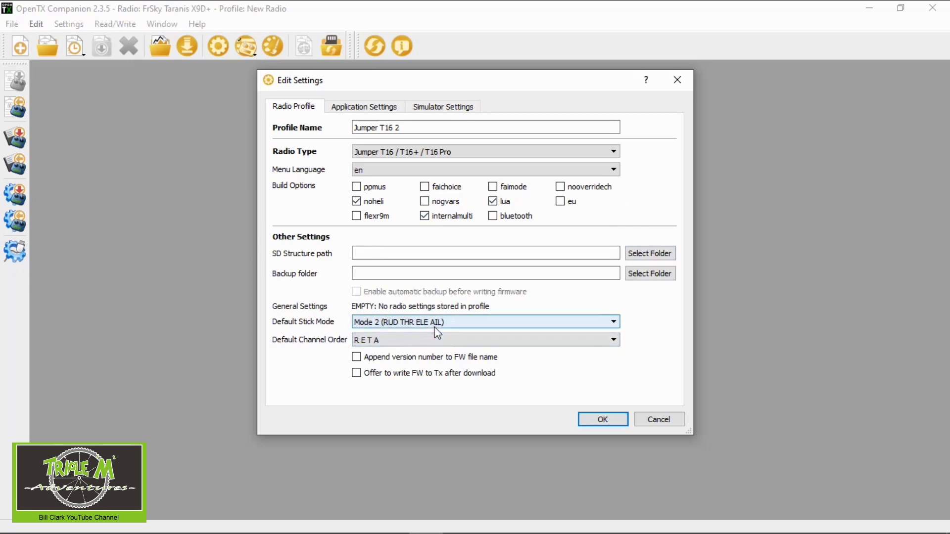
Set the default stick mode to Mode 1 (RUD ELE THR AIL) and save the radio profile
{"action": "left_click", "coordinate": [613, 323]}
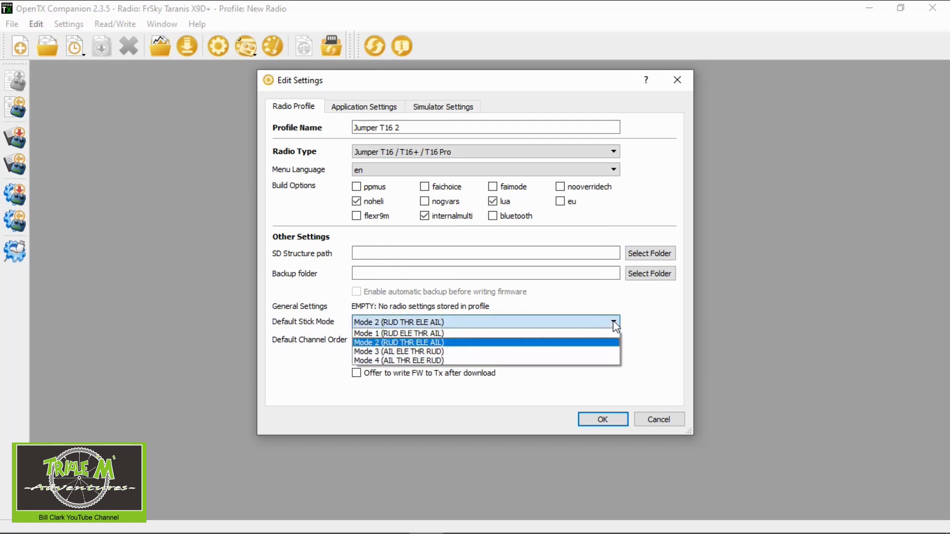
{"action": "left_click", "coordinate": [452, 334]}
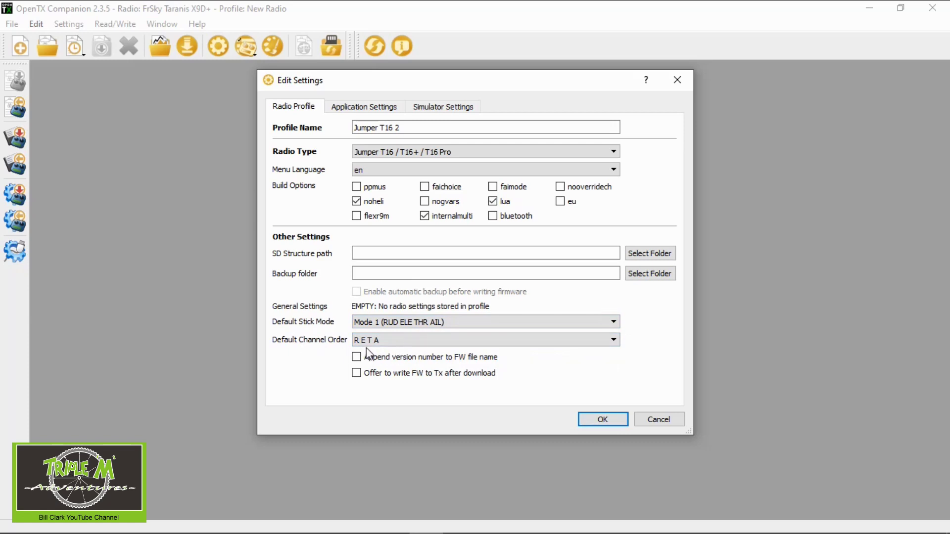
{"action": "left_click", "coordinate": [613, 419]}
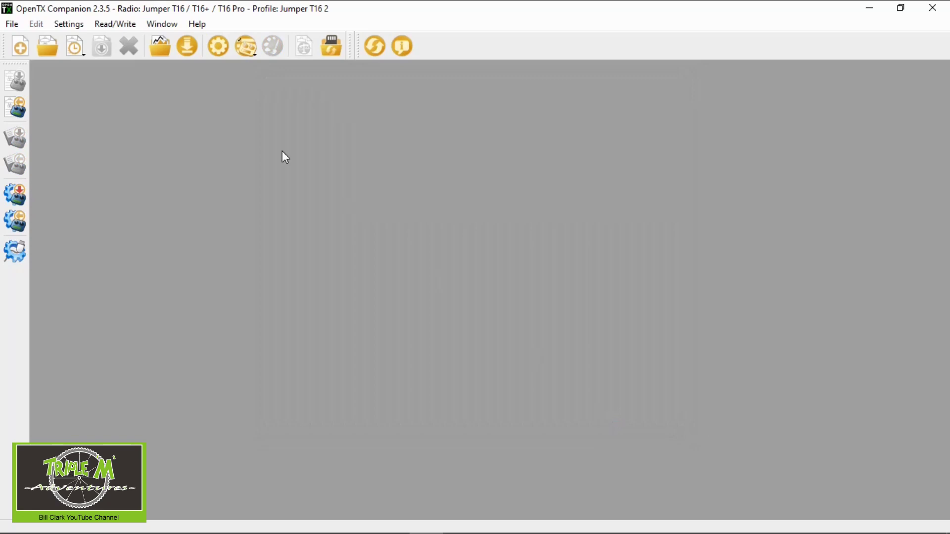
Delete the current Jumper T16 2 radio profile
{"action": "left_click", "coordinate": [72, 25]}
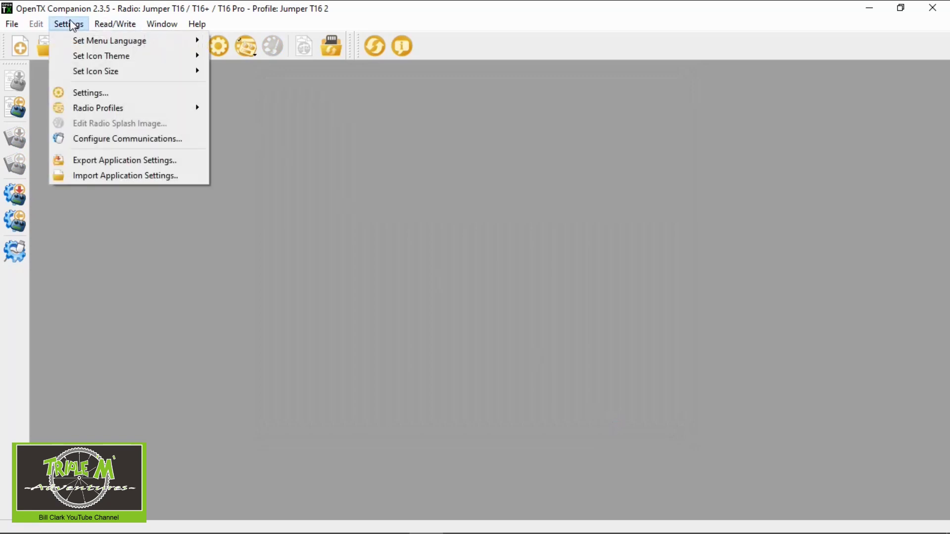
{"action": "mouse_move", "coordinate": [91, 112]}
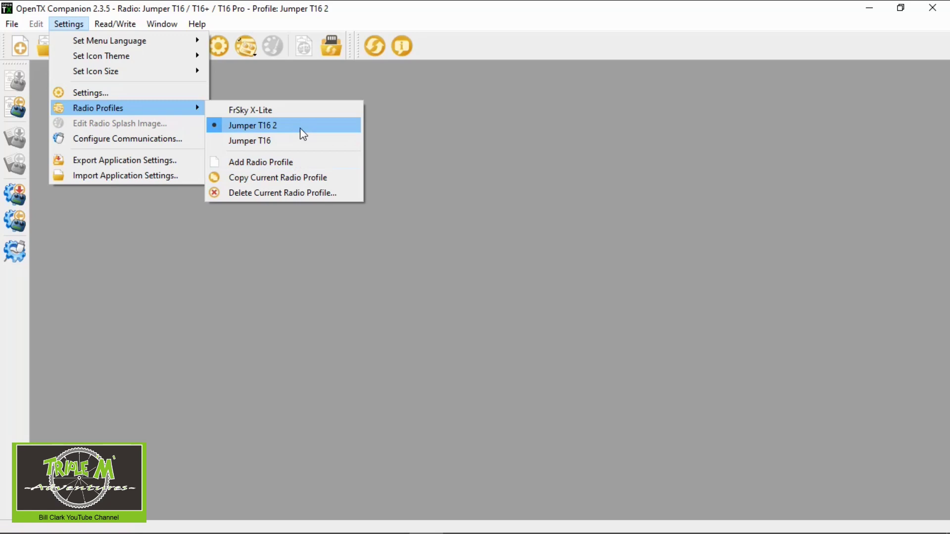
{"action": "left_click", "coordinate": [301, 195]}
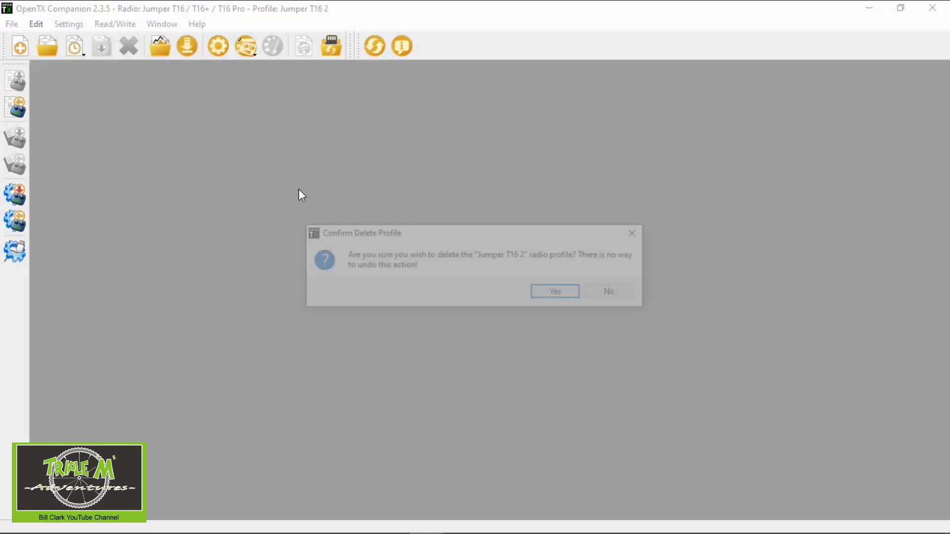
{"action": "left_click", "coordinate": [563, 295]}
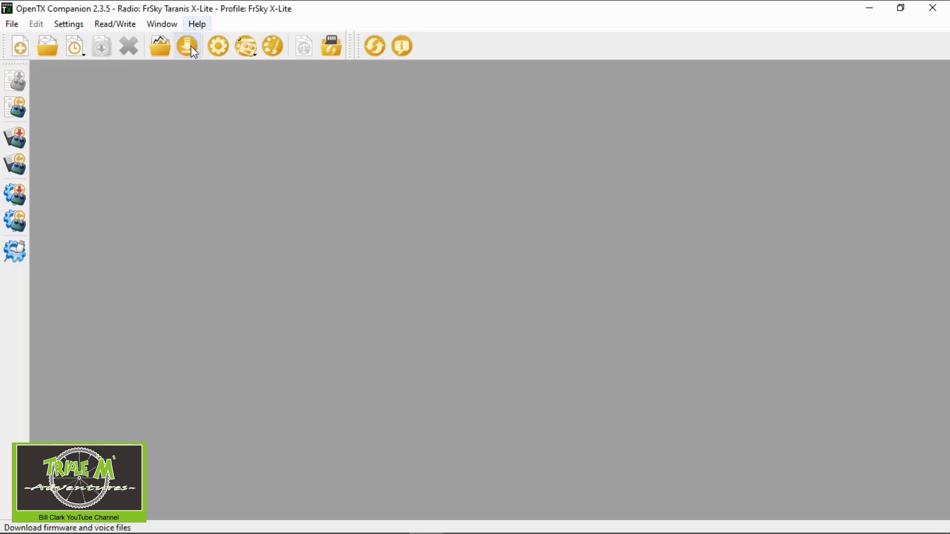
Check the firmware build and latest downloaded version for the current radio profile, closing the downloads dialog after viewing it
{"action": "left_click", "coordinate": [193, 50]}
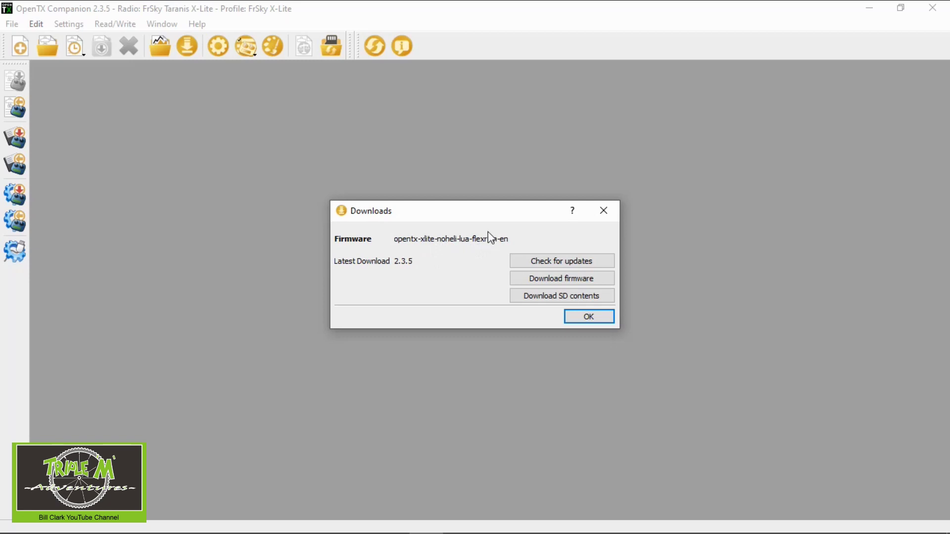
{"action": "left_click", "coordinate": [591, 319]}
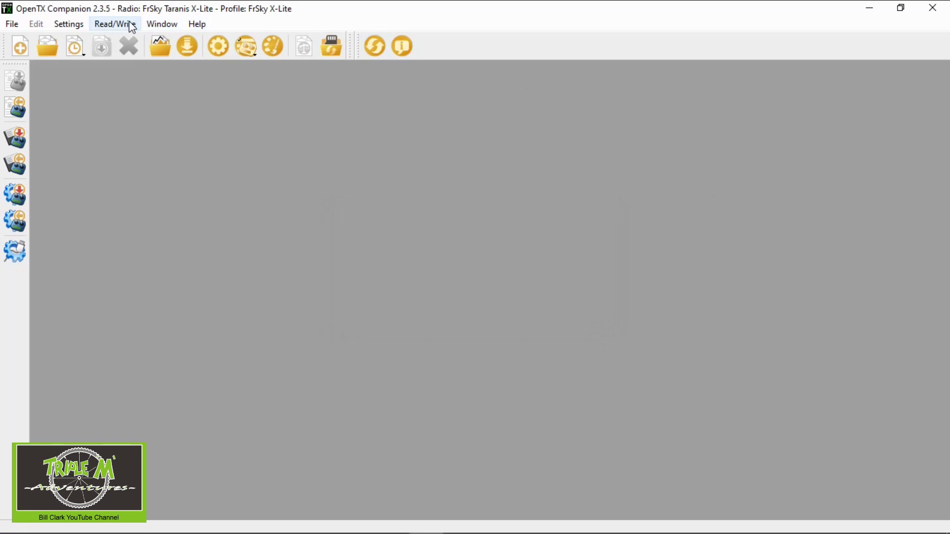
Switch the active radio profile to Jumper T16 and check its firmware for updates, dismissing the result
{"action": "left_click", "coordinate": [72, 25]}
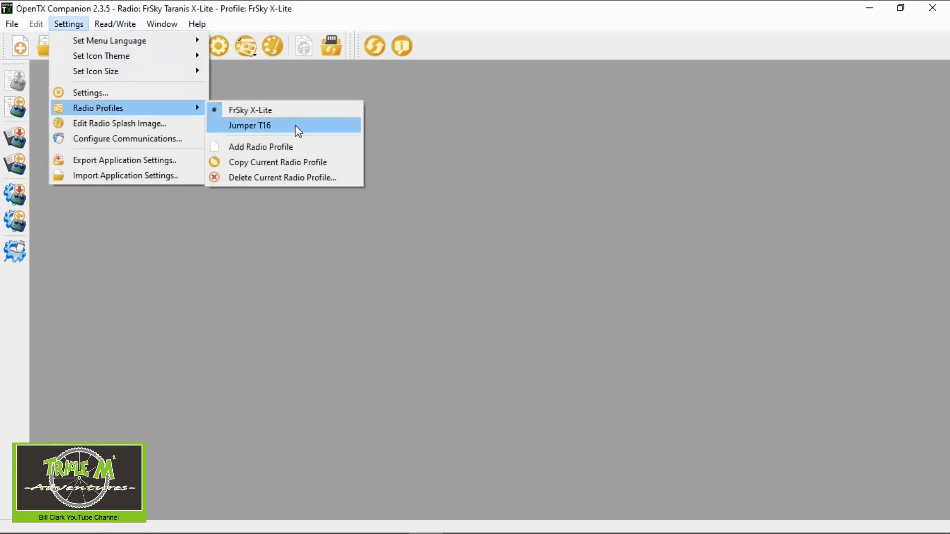
{"action": "left_click", "coordinate": [298, 128]}
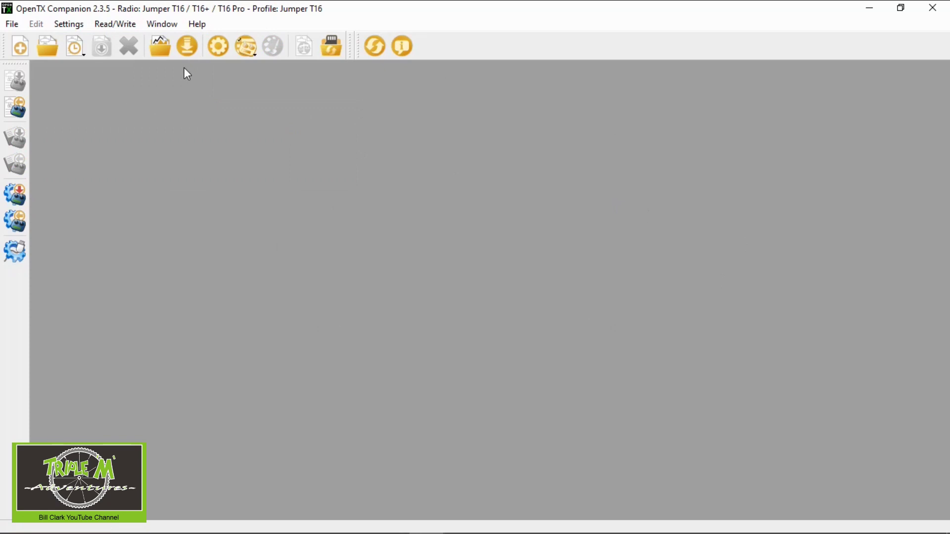
{"action": "left_click", "coordinate": [187, 47]}
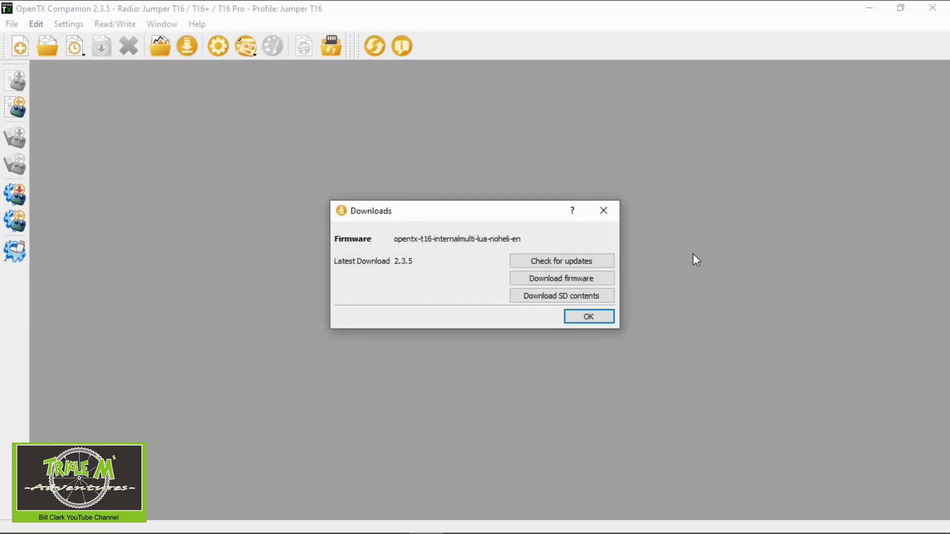
{"action": "left_click", "coordinate": [605, 262]}
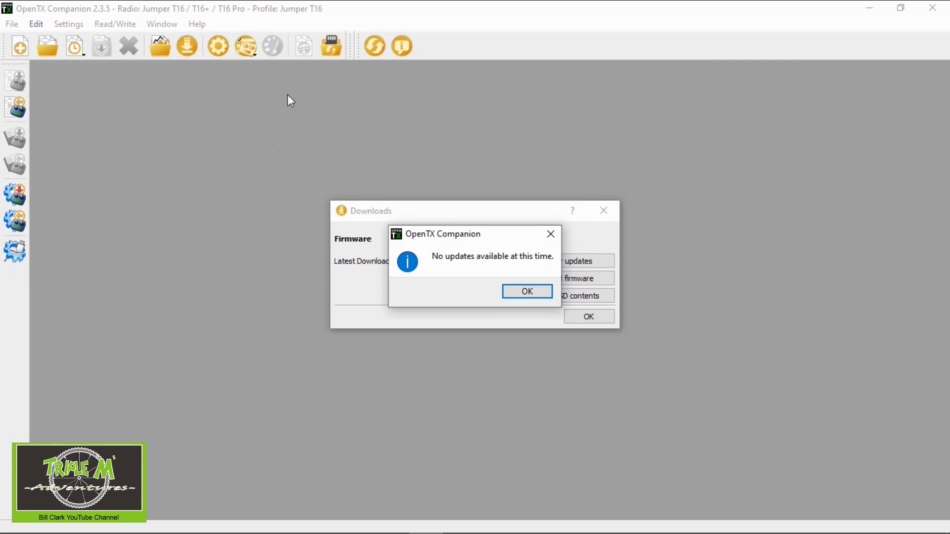
{"action": "left_click", "coordinate": [527, 292]}
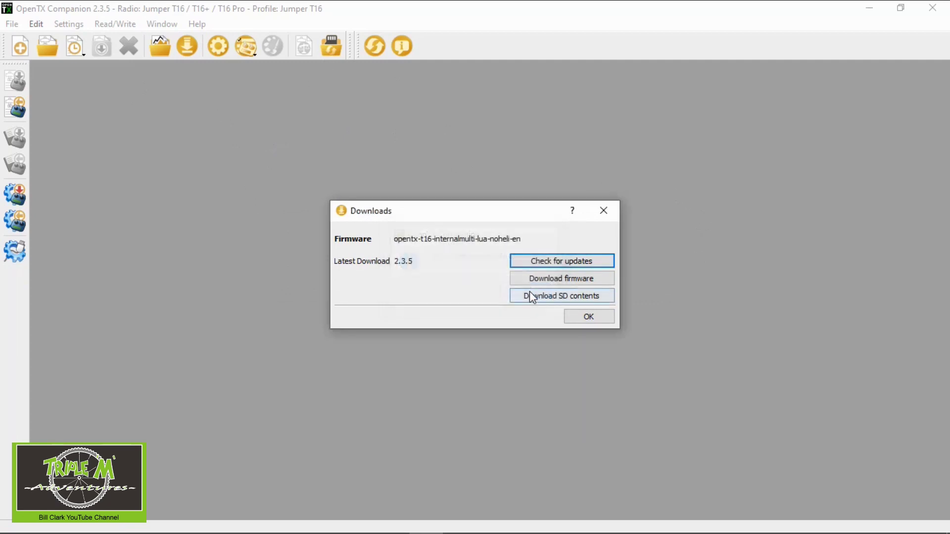
Start the firmware download, browse to the Firmware Releases folder under RC Radios > Jumper T16, and cancel without saving
{"action": "left_click", "coordinate": [593, 279]}
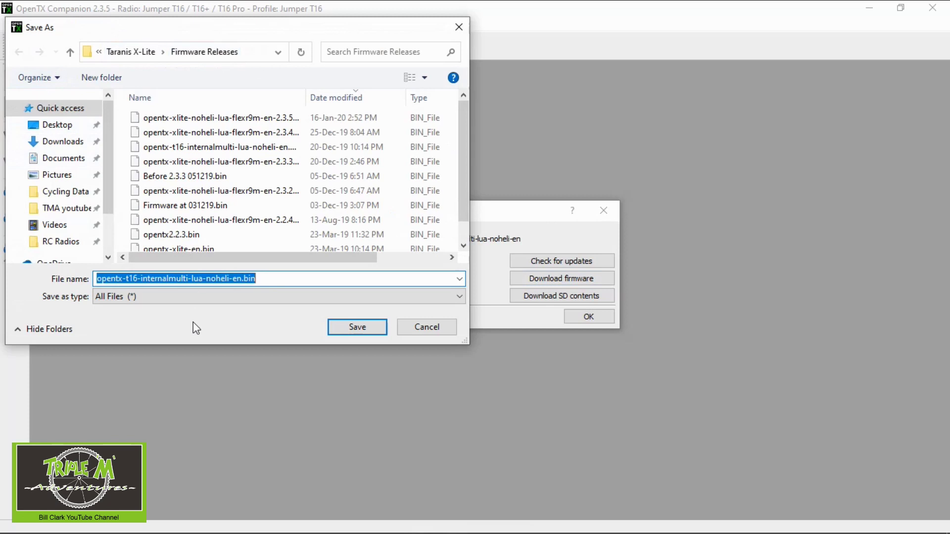
{"action": "left_click", "coordinate": [99, 52]}
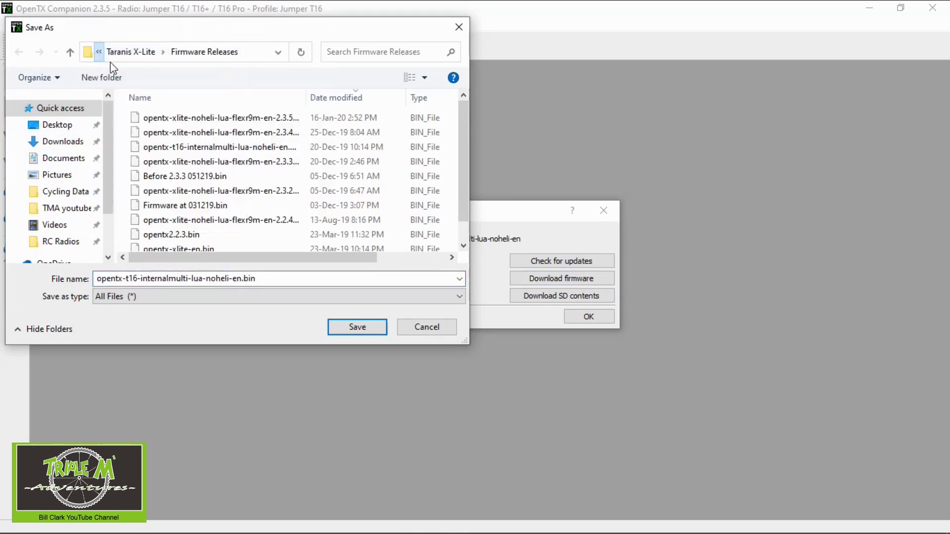
{"action": "left_click", "coordinate": [99, 52]}
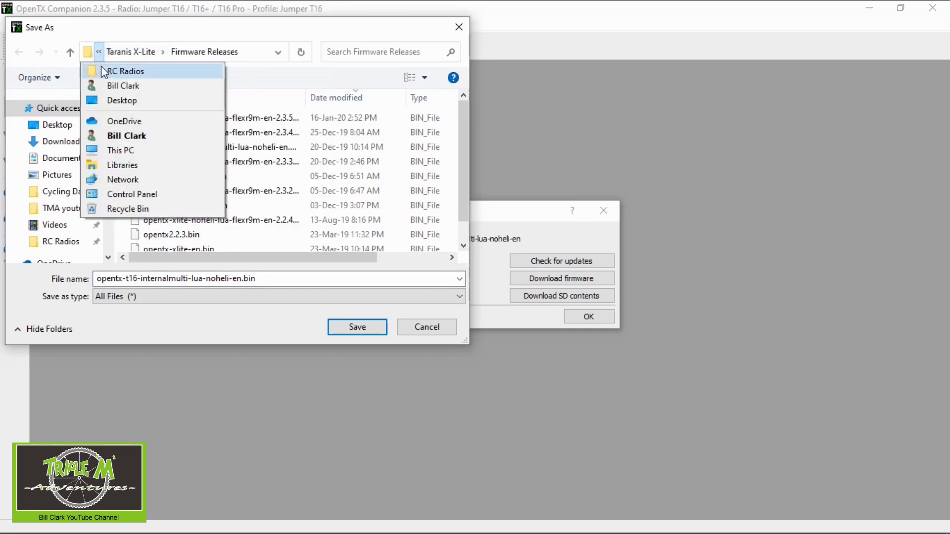
{"action": "left_click", "coordinate": [112, 71]}
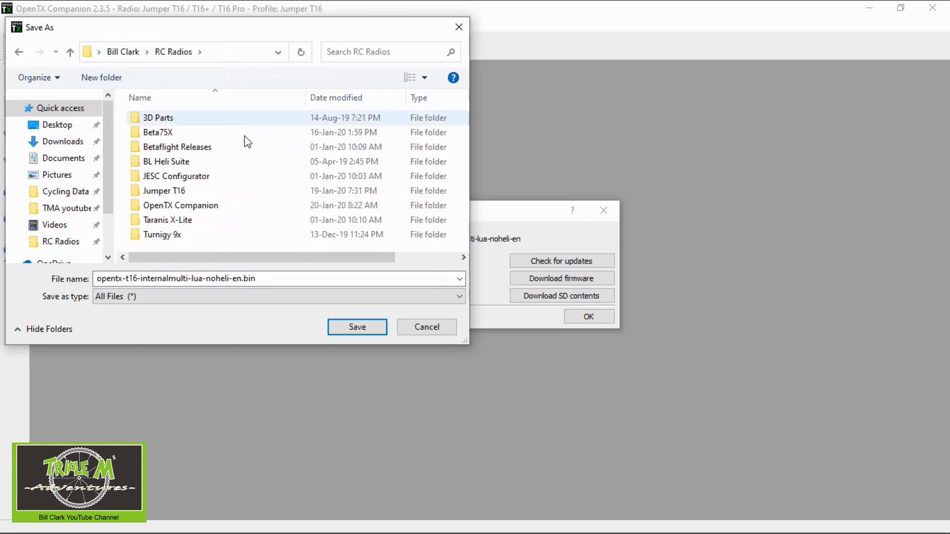
{"action": "double_click", "coordinate": [186, 194]}
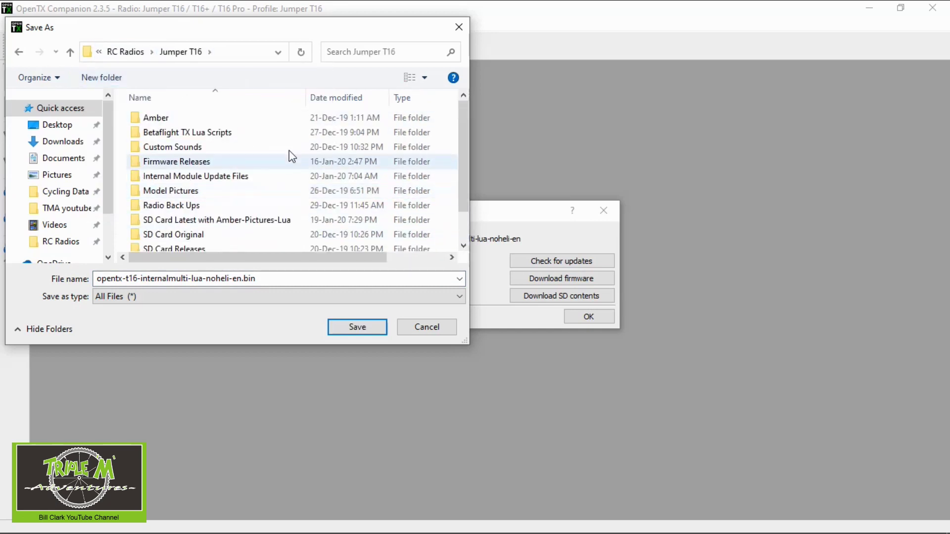
{"action": "scroll", "coordinate": [271, 200], "scroll_direction": "down", "scroll_amount": 1}
{"action": "scroll", "coordinate": [272, 206], "scroll_direction": "up", "scroll_amount": 1}
{"action": "double_click", "coordinate": [207, 162]}
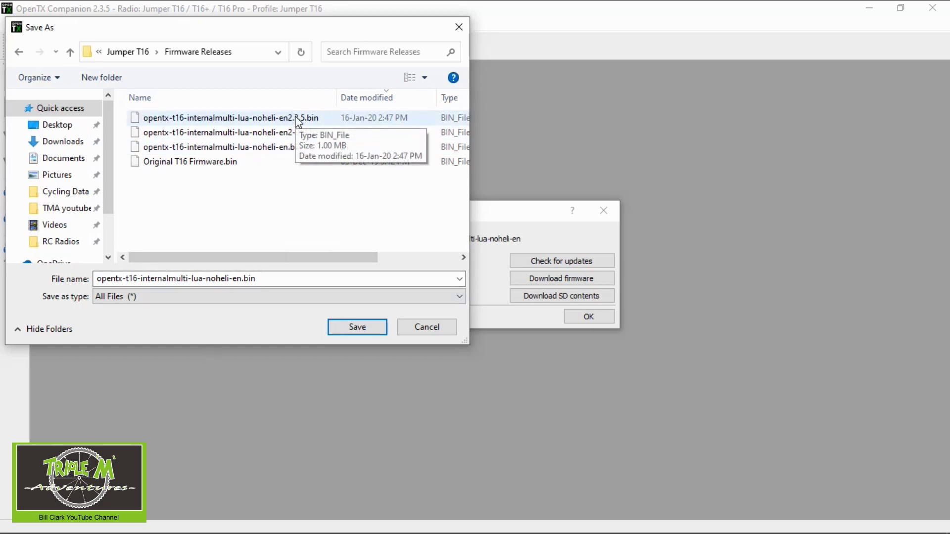
{"action": "left_click", "coordinate": [428, 327]}
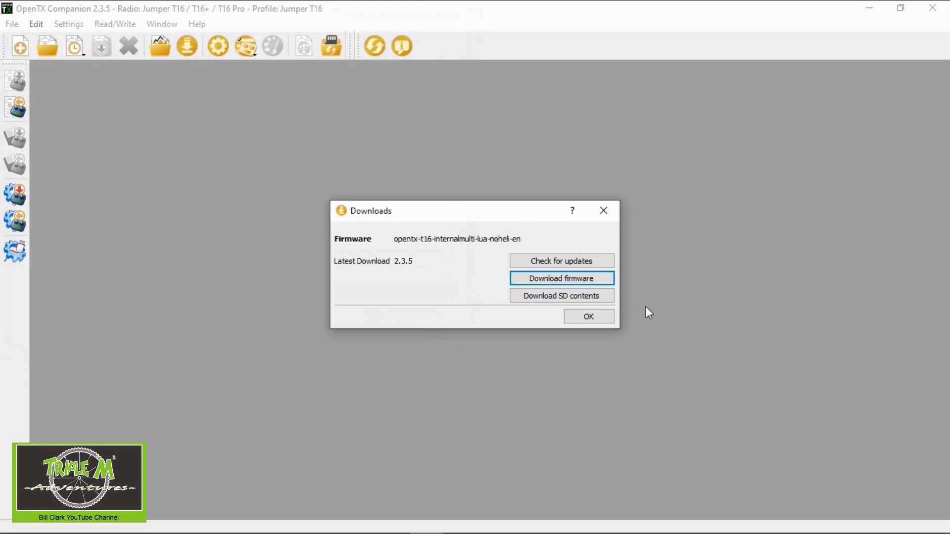
Start downloading SD contents sdcard-480x272-2.3V0025.zip, browse to Jumper T16 > SD Card Releases, then cancel and close the browser and Downloads dialog
{"action": "left_click", "coordinate": [552, 296]}
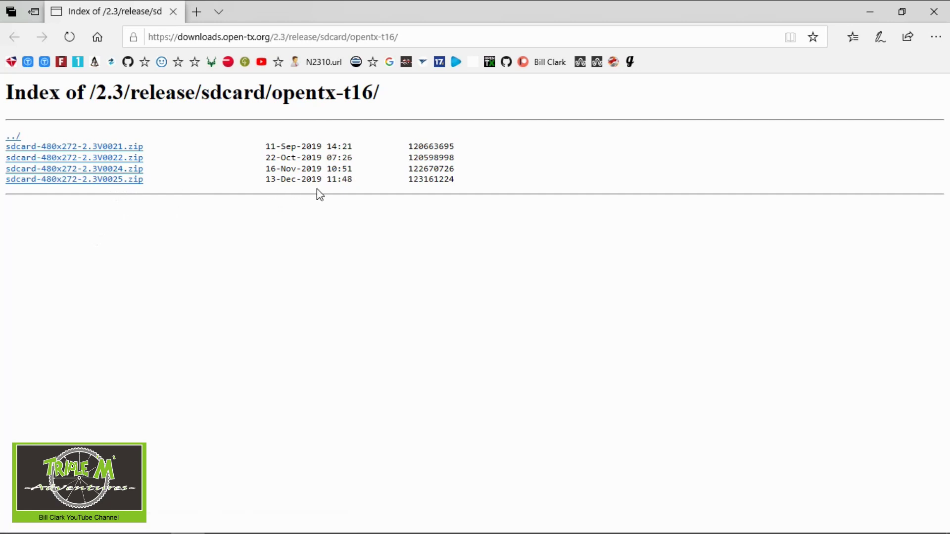
{"action": "left_click", "coordinate": [125, 182]}
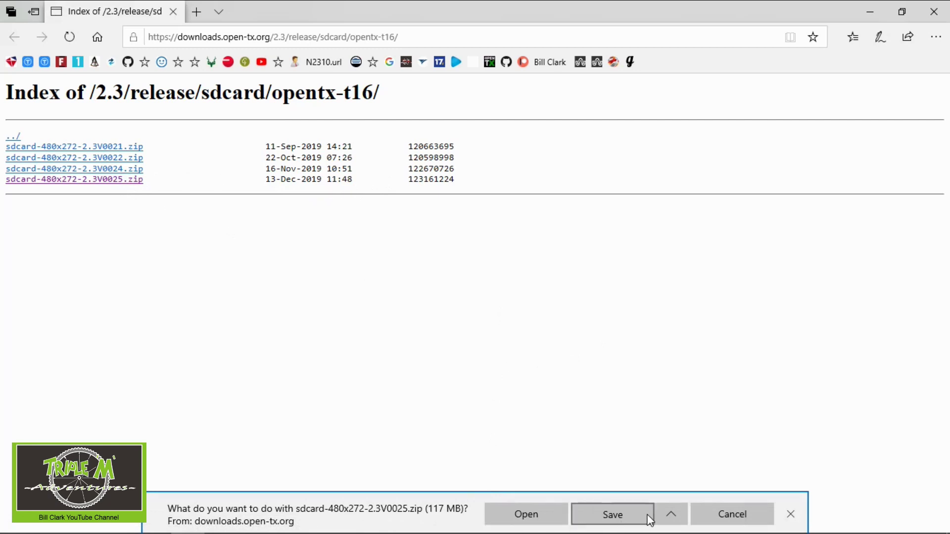
{"action": "left_click", "coordinate": [667, 518]}
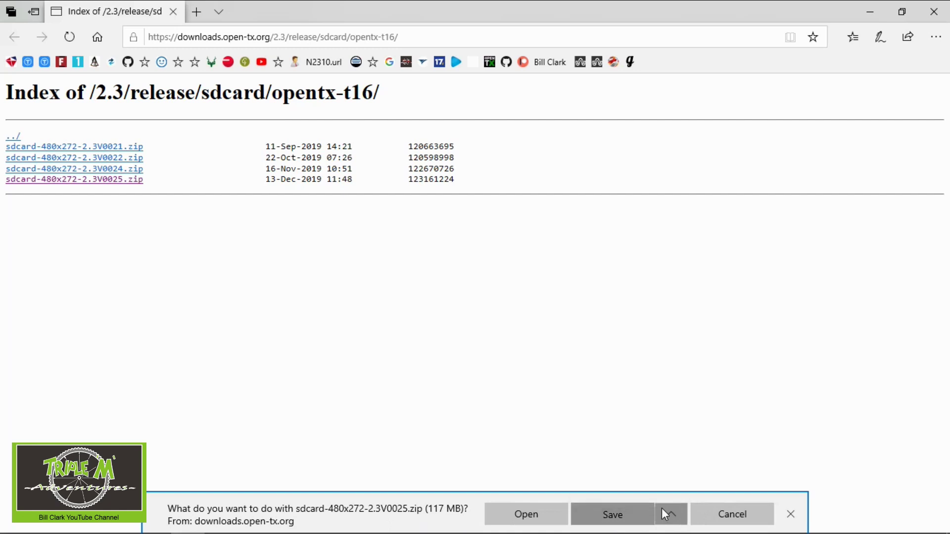
{"action": "left_click", "coordinate": [655, 488]}
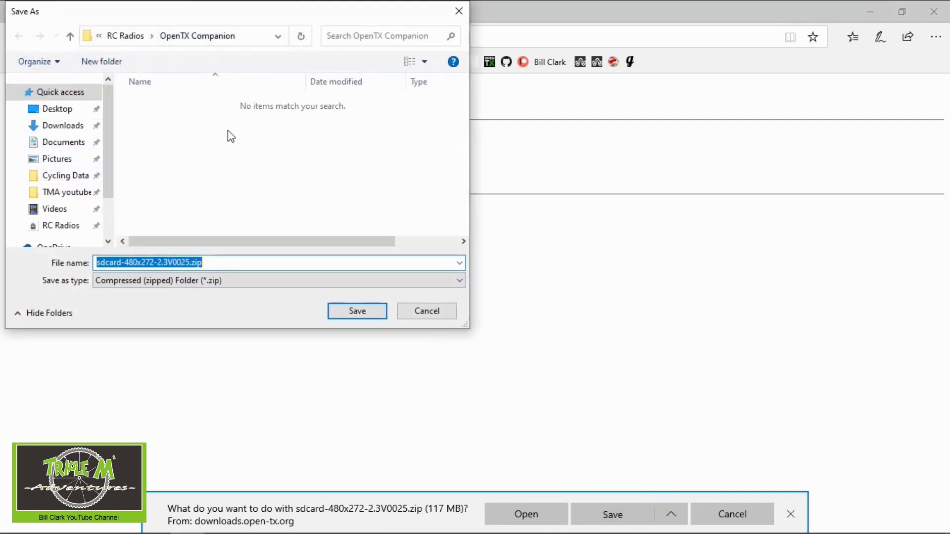
{"action": "left_click", "coordinate": [136, 37]}
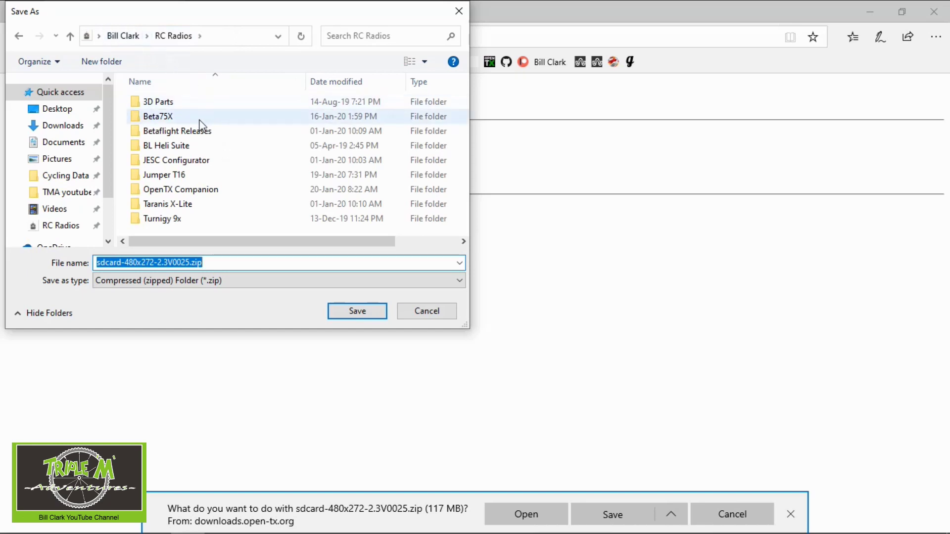
{"action": "double_click", "coordinate": [173, 179]}
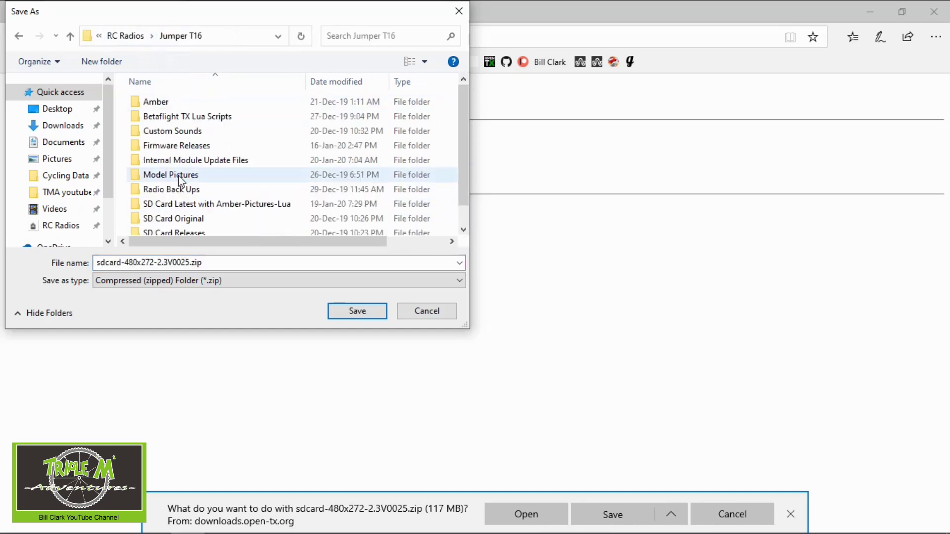
{"action": "scroll", "coordinate": [247, 227], "scroll_direction": "down", "scroll_amount": 1}
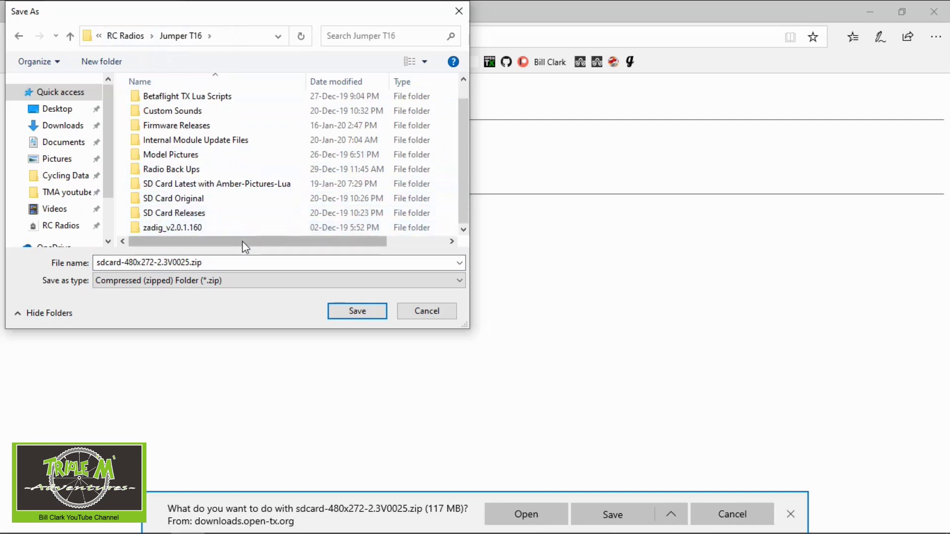
{"action": "double_click", "coordinate": [193, 214]}
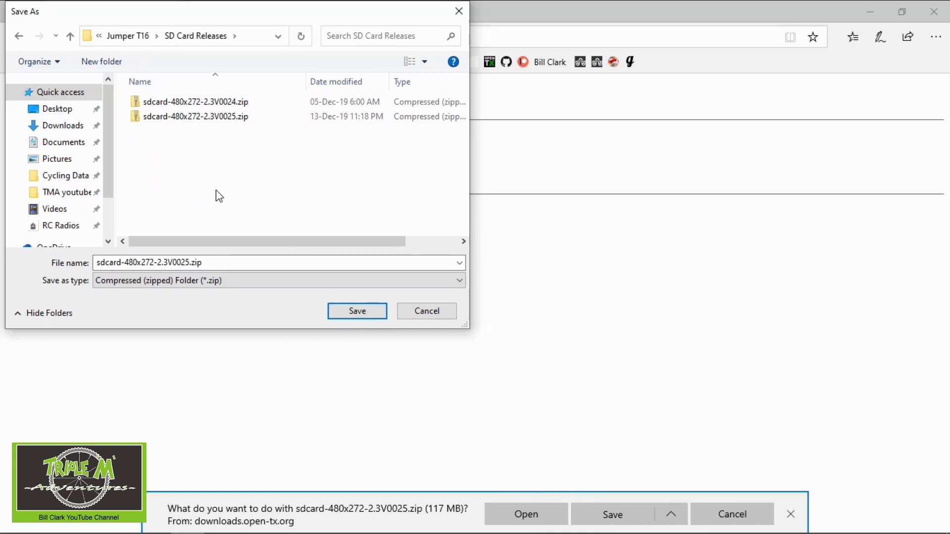
{"action": "left_click", "coordinate": [425, 311]}
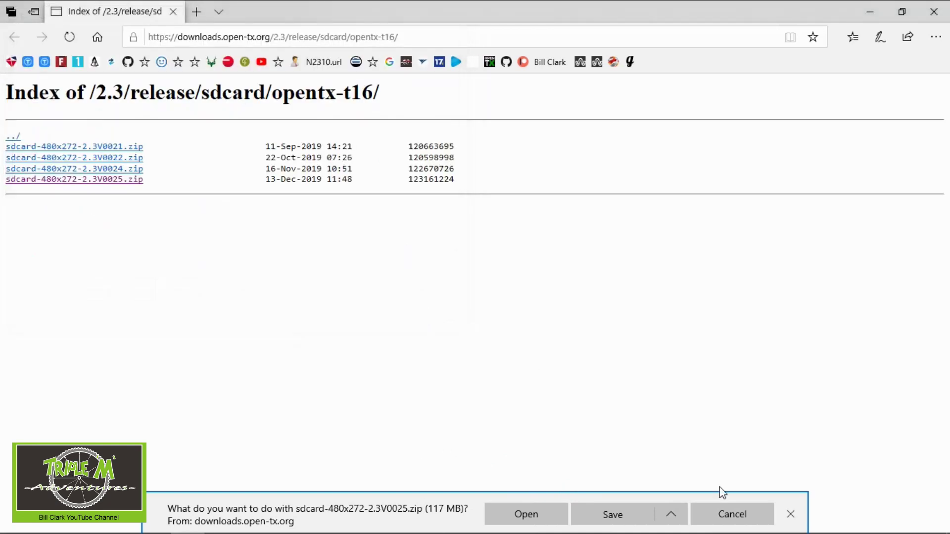
{"action": "left_click", "coordinate": [733, 514]}
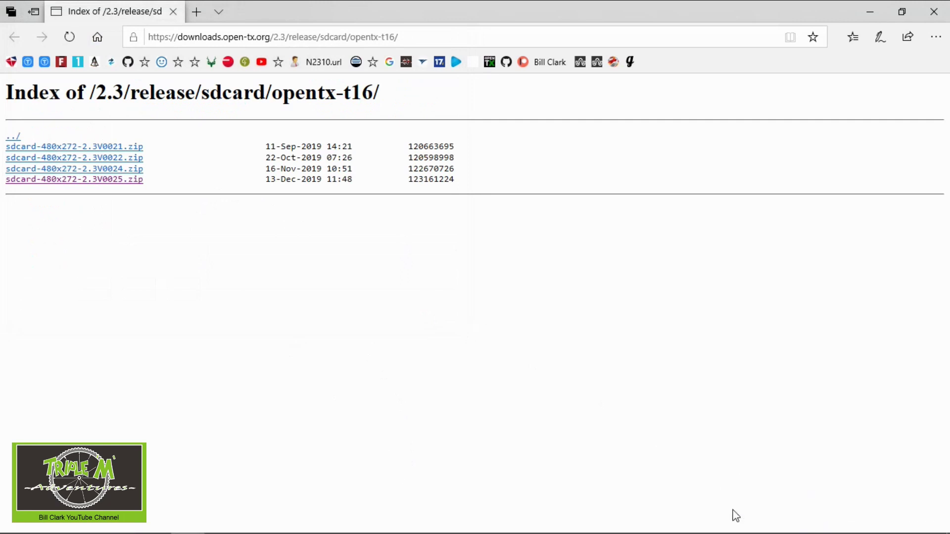
{"action": "left_click", "coordinate": [934, 12]}
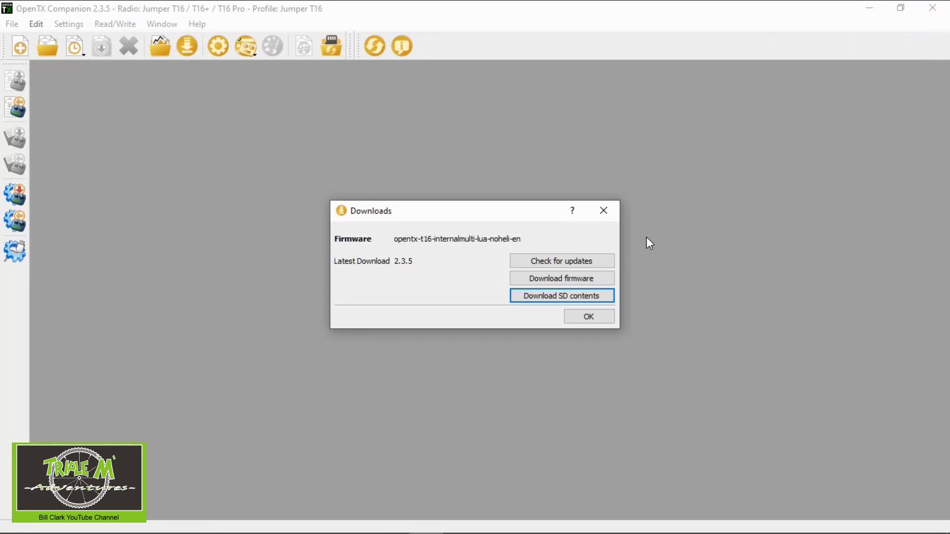
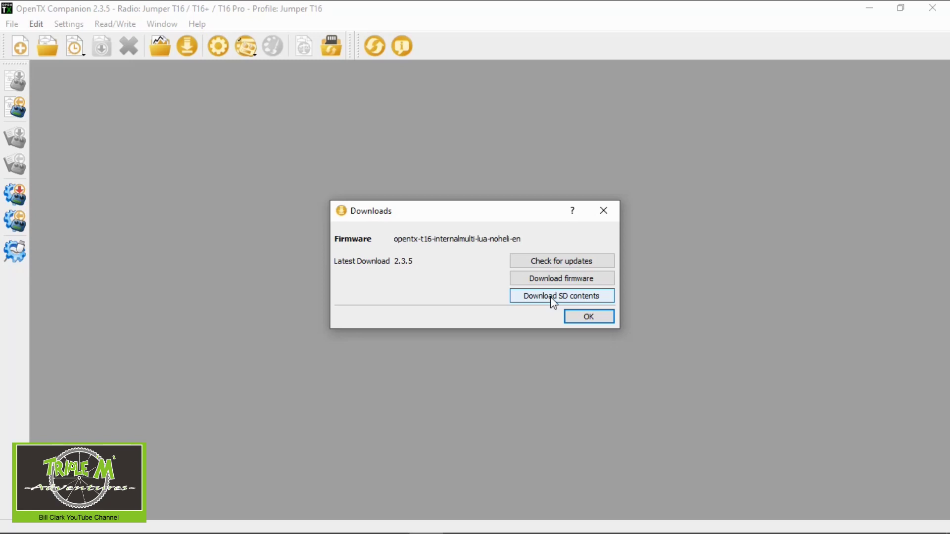
{"action": "left_click", "coordinate": [606, 319]}
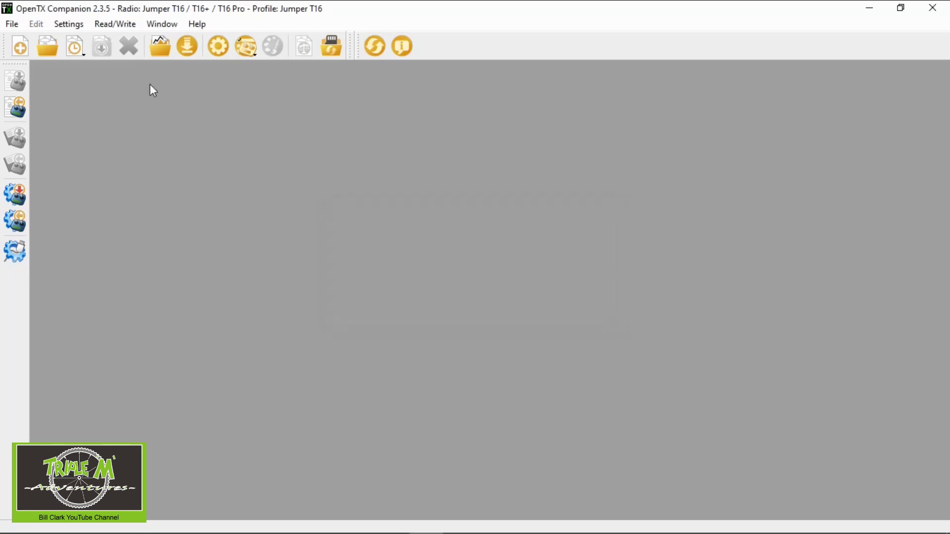
Start reading the firmware from the radio and choose RC Radios > Jumper T16 > Firmware Releases as the destination folder
{"action": "left_click", "coordinate": [114, 25]}
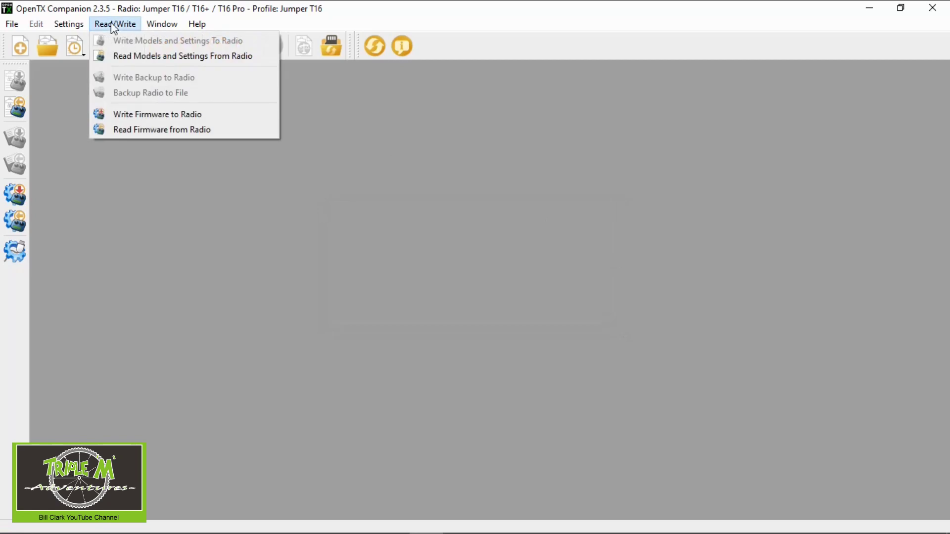
{"action": "left_click", "coordinate": [165, 130]}
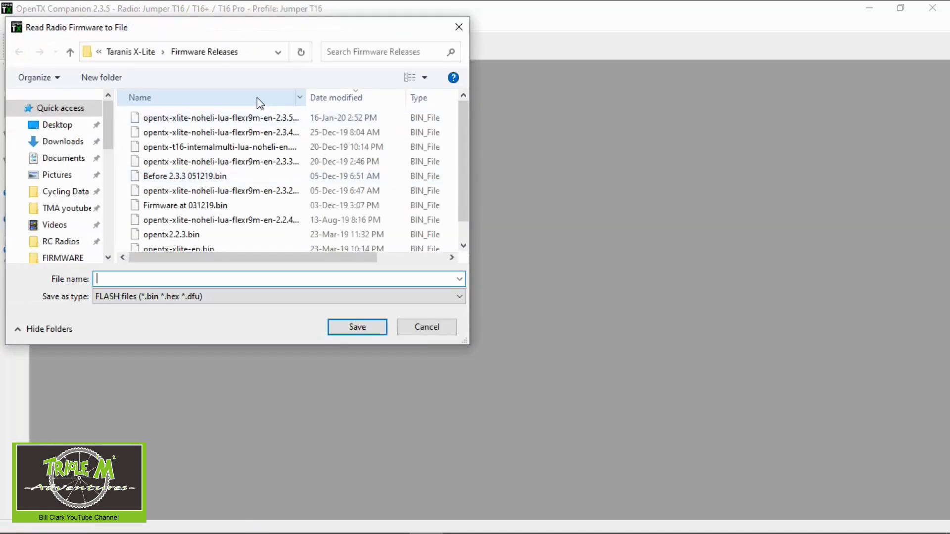
{"action": "left_click", "coordinate": [97, 52]}
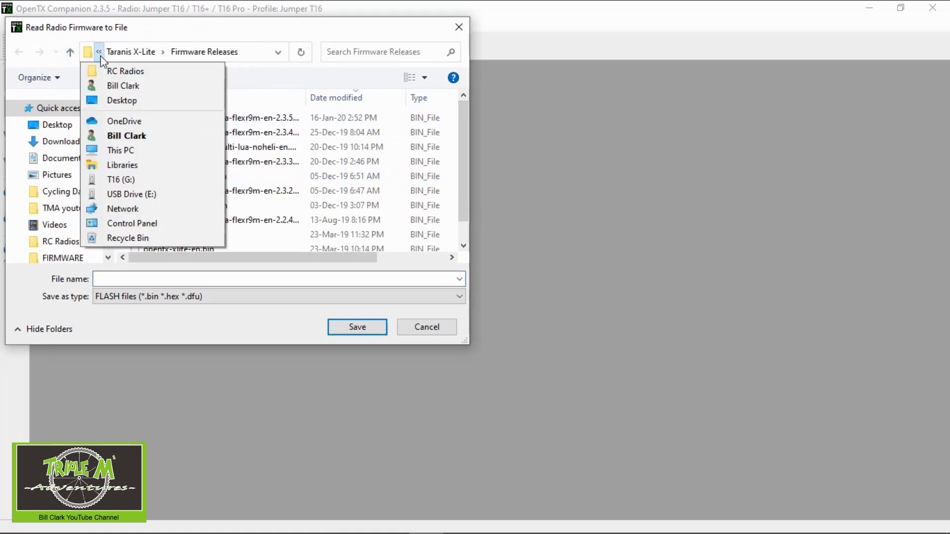
{"action": "left_click", "coordinate": [108, 70]}
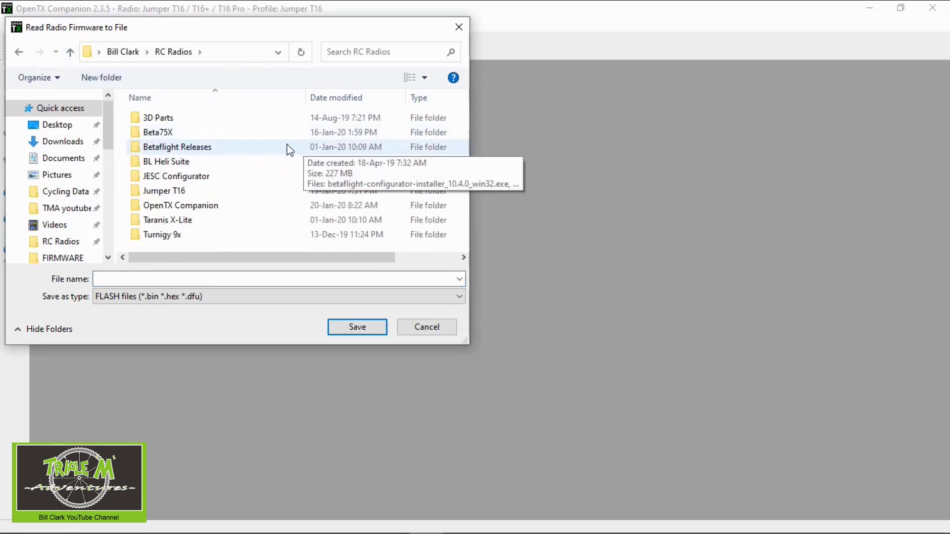
{"action": "double_click", "coordinate": [187, 192]}
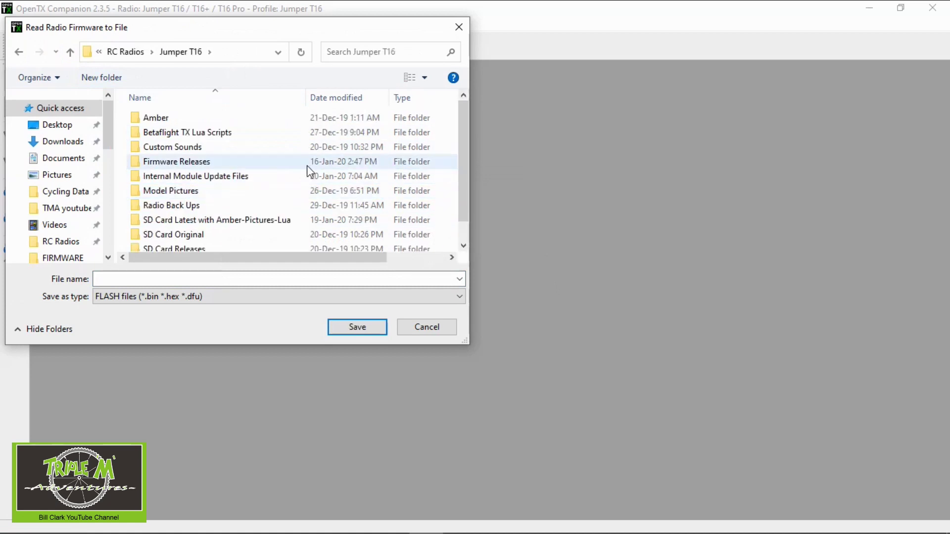
{"action": "double_click", "coordinate": [245, 163]}
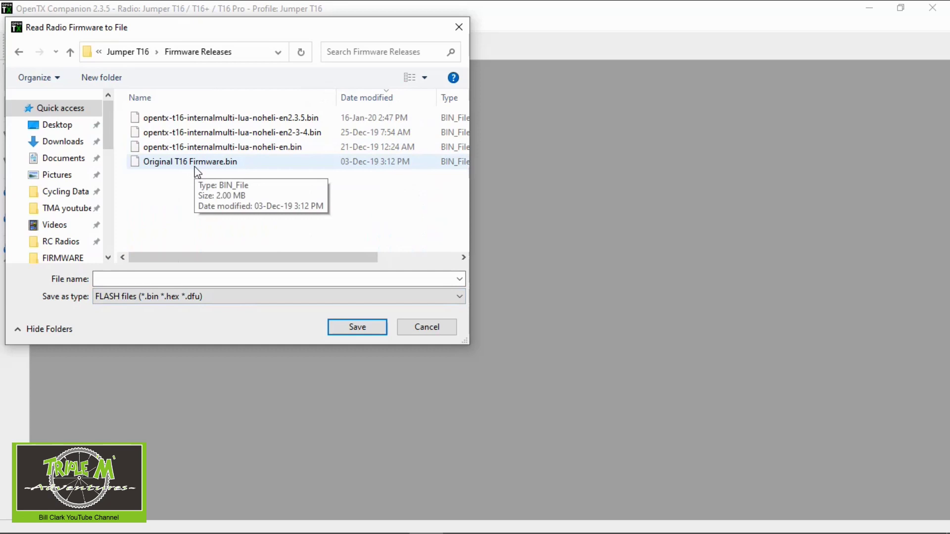
Name the radio firmware backup file Test and save it
{"action": "left_click", "coordinate": [125, 279]}
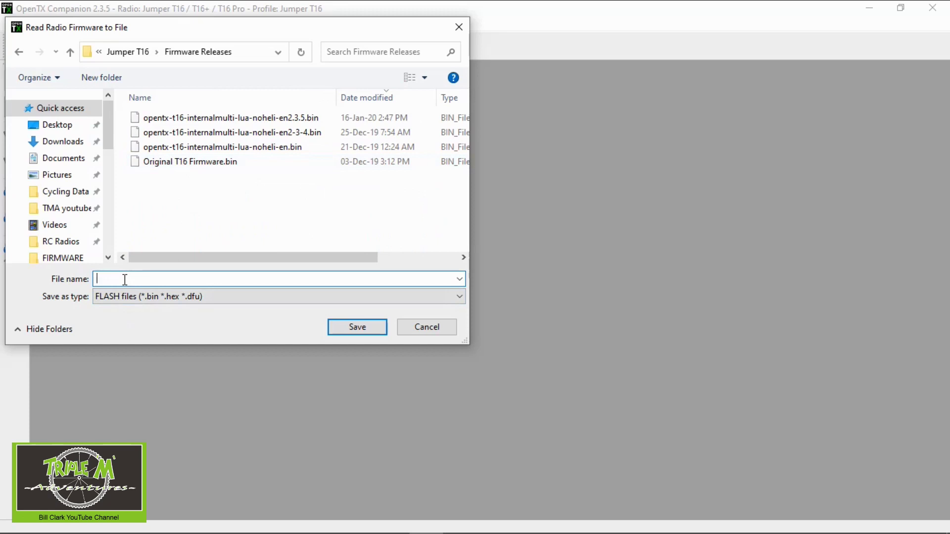
{"action": "type", "text": "Tedt"}
{"action": "key", "text": "BackSpace"}
{"action": "key", "text": "BackSpace"}
{"action": "type", "text": "st"}
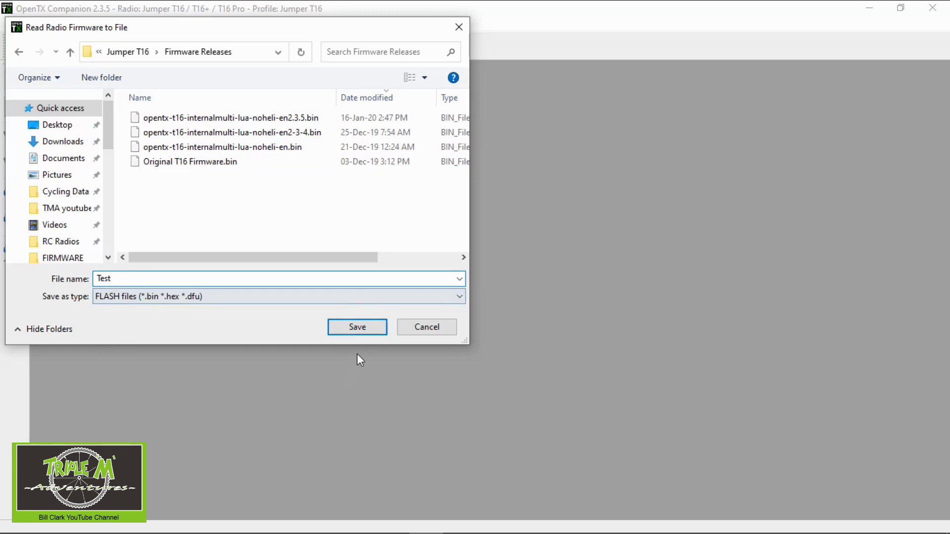
{"action": "left_click", "coordinate": [357, 327]}
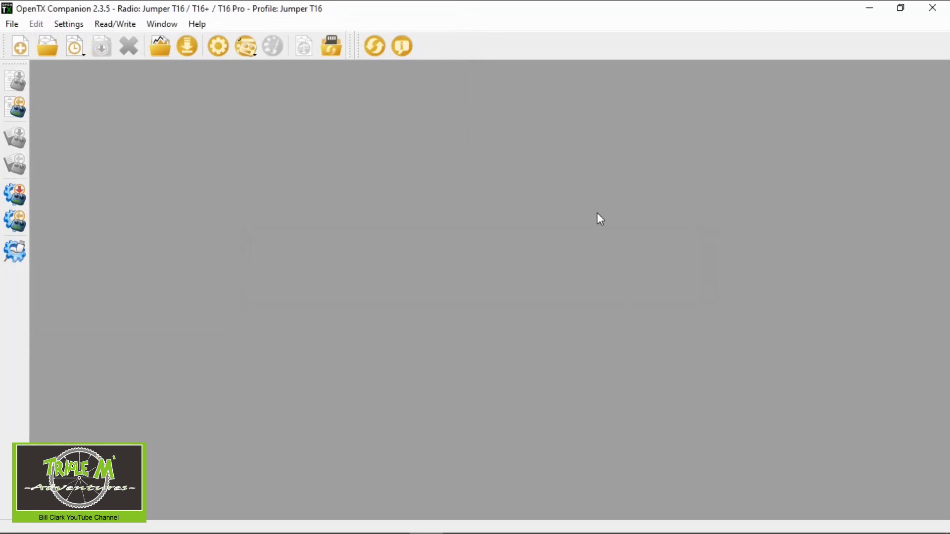
Check in File Explorer for Test.bin under RC Radios > Jumper T16 > Firmware Releases, and return to OpenTX Companion
{"action": "left_click", "coordinate": [875, 8]}
{"action": "left_click", "coordinate": [119, 526]}
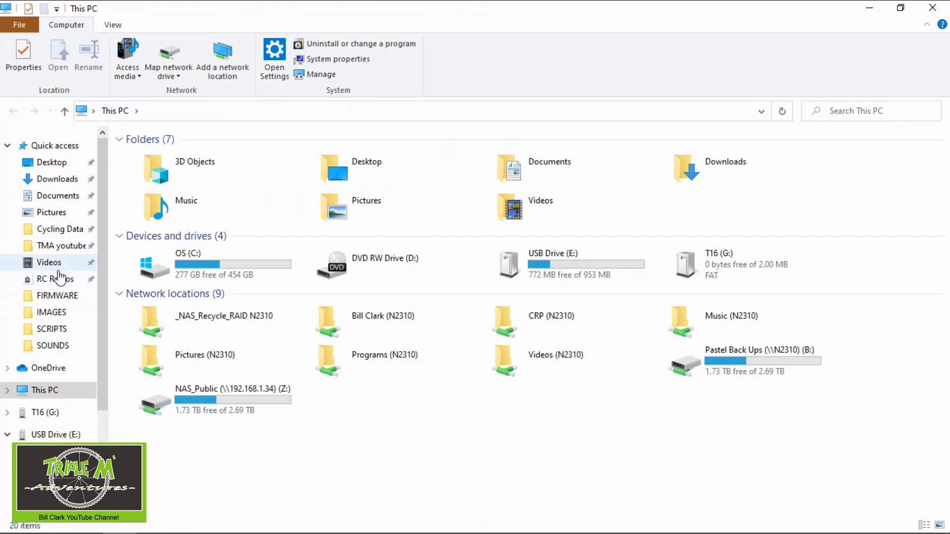
{"action": "left_click", "coordinate": [58, 278]}
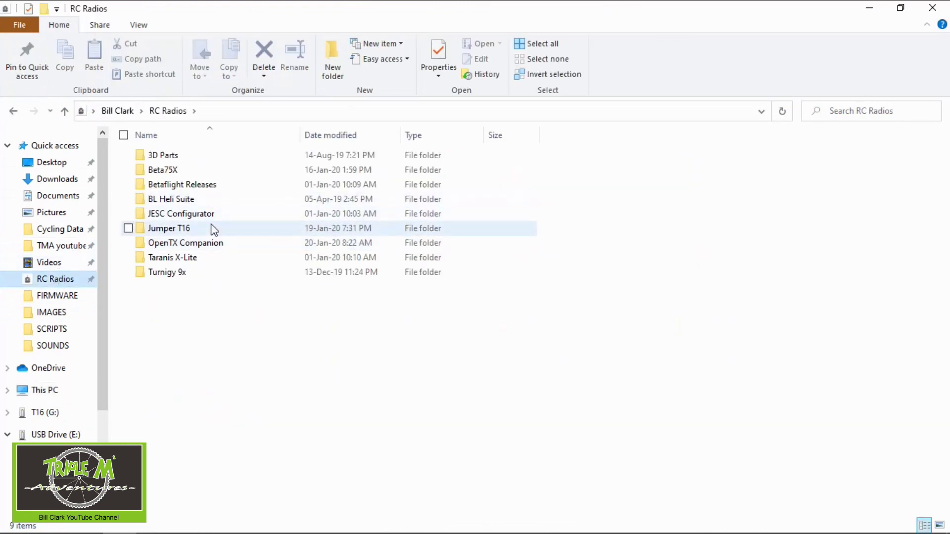
{"action": "double_click", "coordinate": [214, 229]}
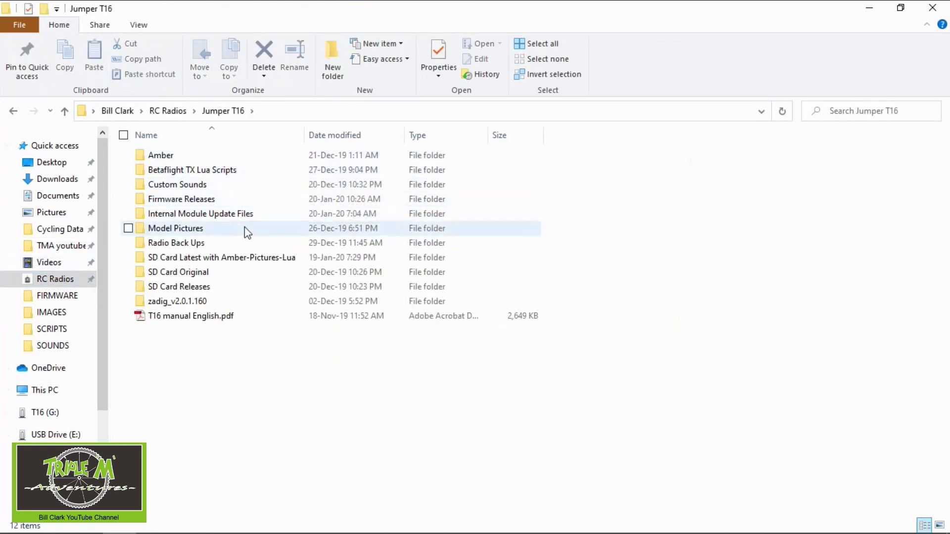
{"action": "double_click", "coordinate": [217, 200]}
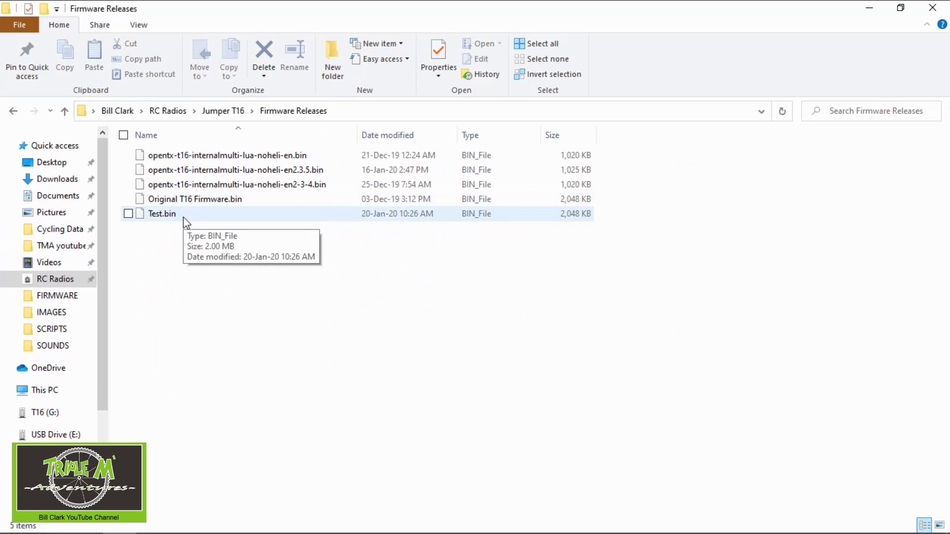
{"action": "left_click", "coordinate": [933, 9]}
{"action": "left_click", "coordinate": [426, 520]}
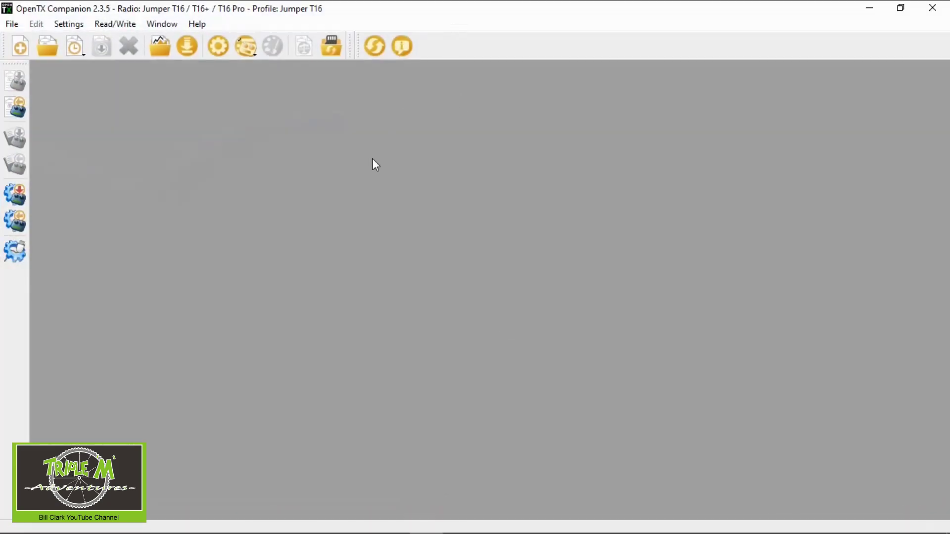
Read the models and settings from the radio and start saving the document under a new name
{"action": "left_click", "coordinate": [125, 25]}
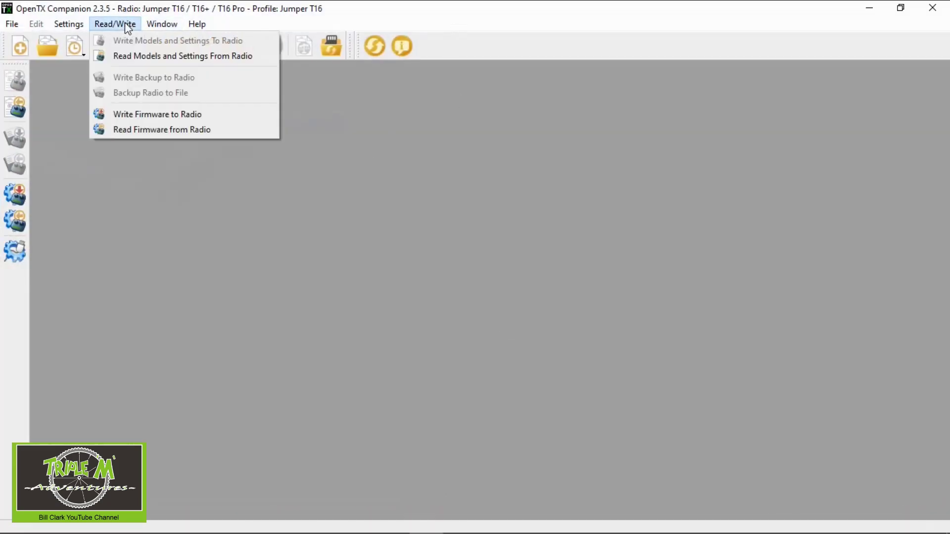
{"action": "left_click", "coordinate": [157, 55]}
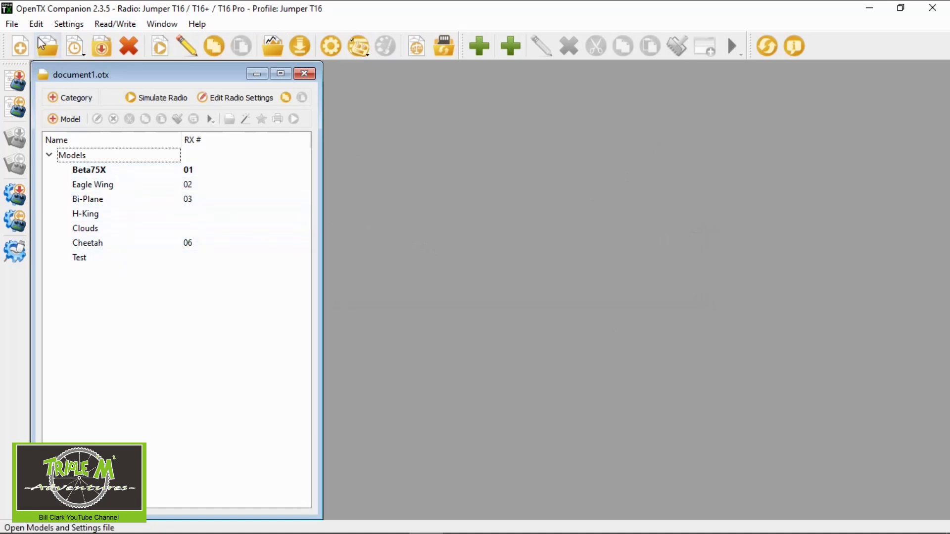
{"action": "left_click", "coordinate": [14, 24]}
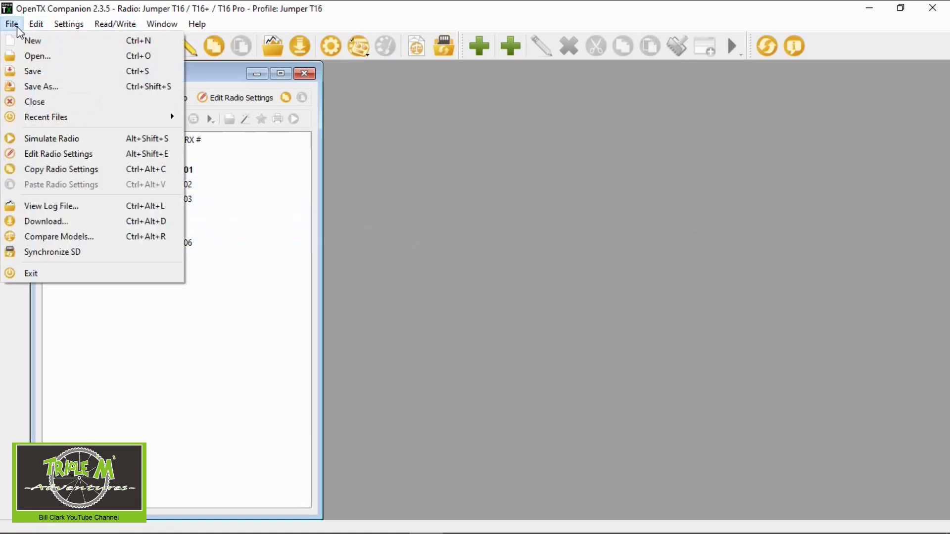
{"action": "left_click", "coordinate": [41, 86]}
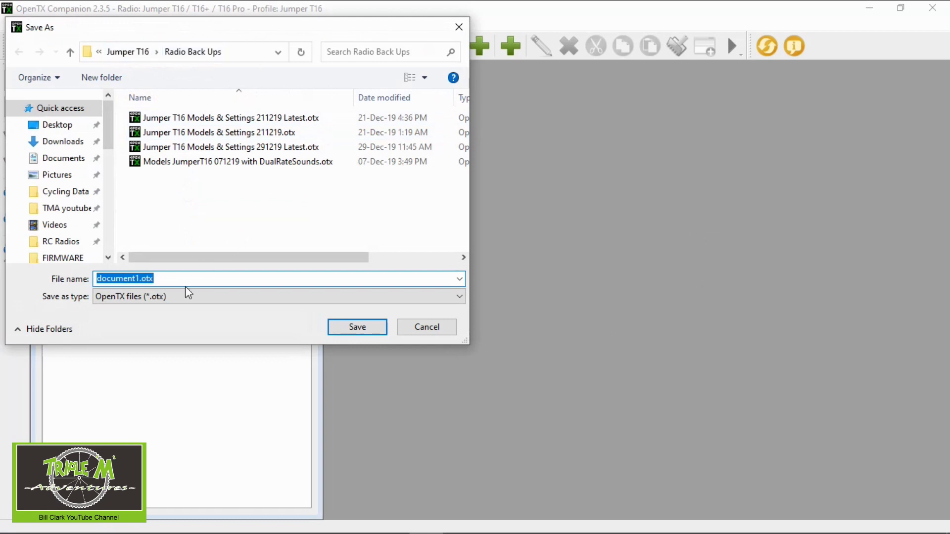
Save the models and settings as 200120.otx in the Jumper T16 Radio Back Ups folder and close the document
{"action": "key", "text": "Right"}
{"action": "key", "text": "Left"}
{"action": "key", "text": "Left"}
{"action": "key", "text": "Left"}
{"action": "key", "text": "Left"}
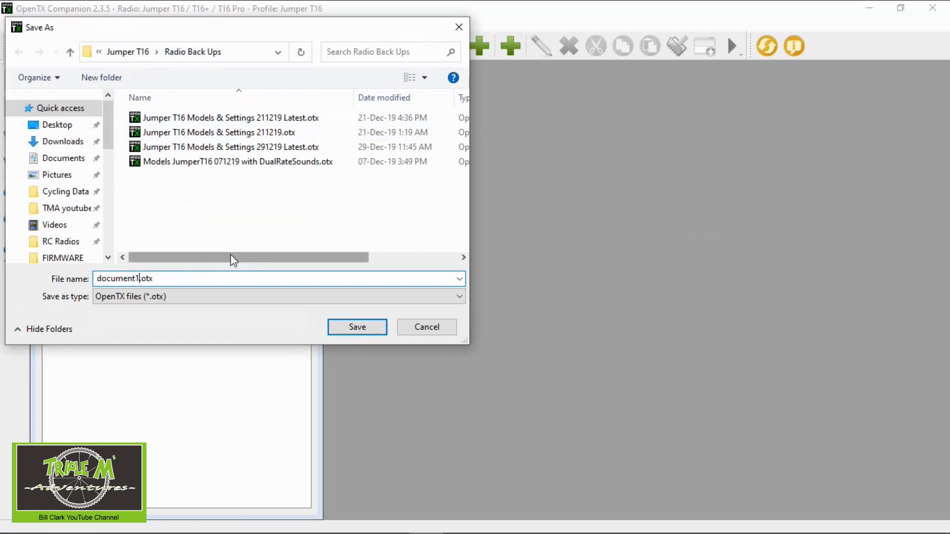
{"action": "key", "text": "BackSpace"}
{"action": "key", "text": "ctrl+BackSpace"}
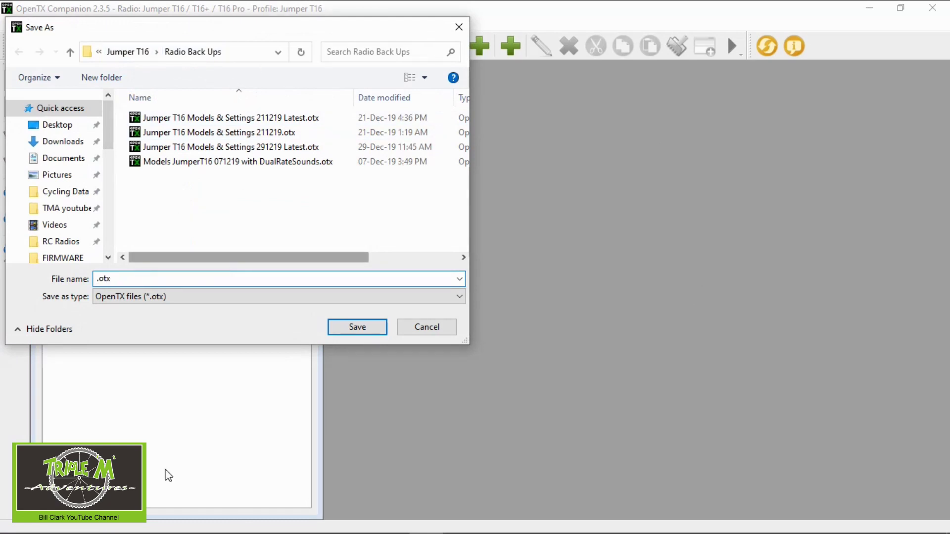
{"action": "type", "text": "200120"}
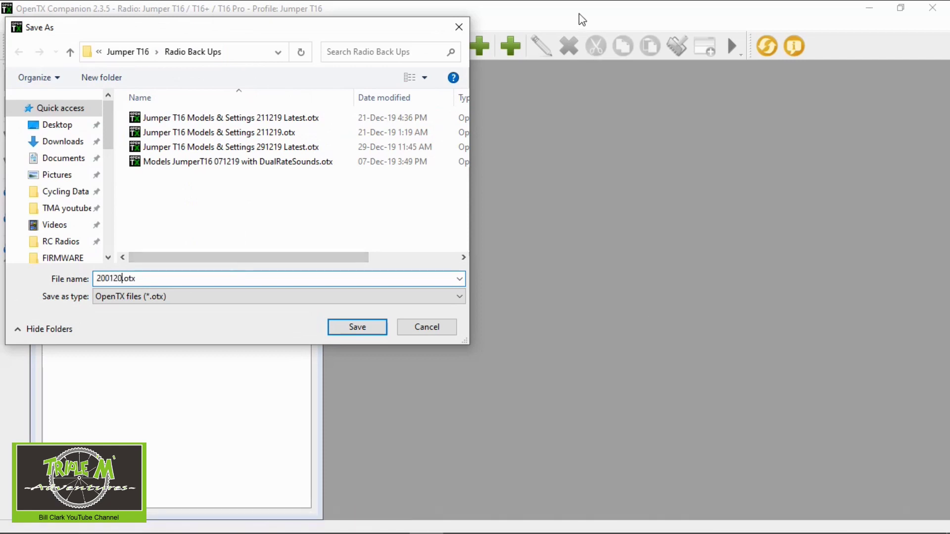
{"action": "left_click", "coordinate": [378, 332]}
{"action": "key", "text": "ctrl+w"}
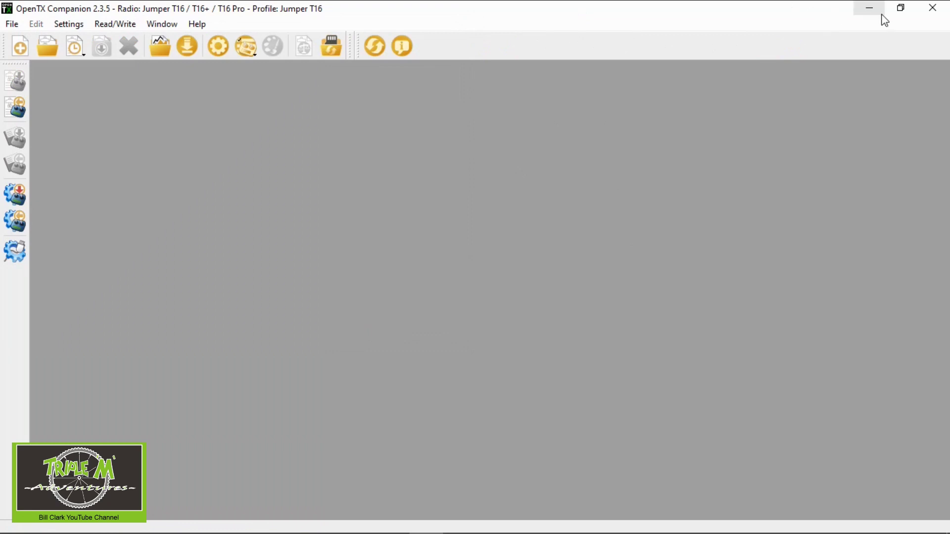
Switch to File Explorer and copy all folders and files on the radio's SD card, USB Drive (E:)
{"action": "left_click", "coordinate": [869, 8]}
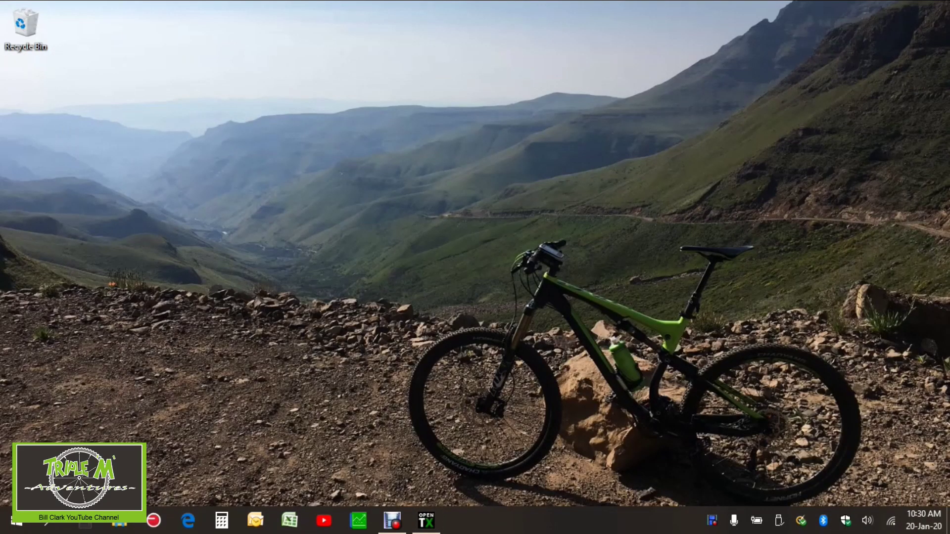
{"action": "left_click", "coordinate": [121, 523]}
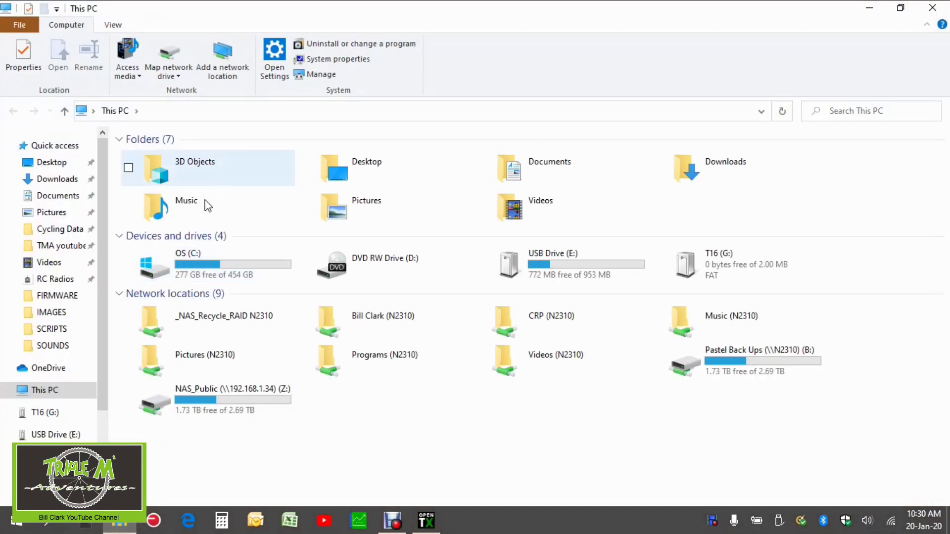
{"action": "double_click", "coordinate": [564, 267]}
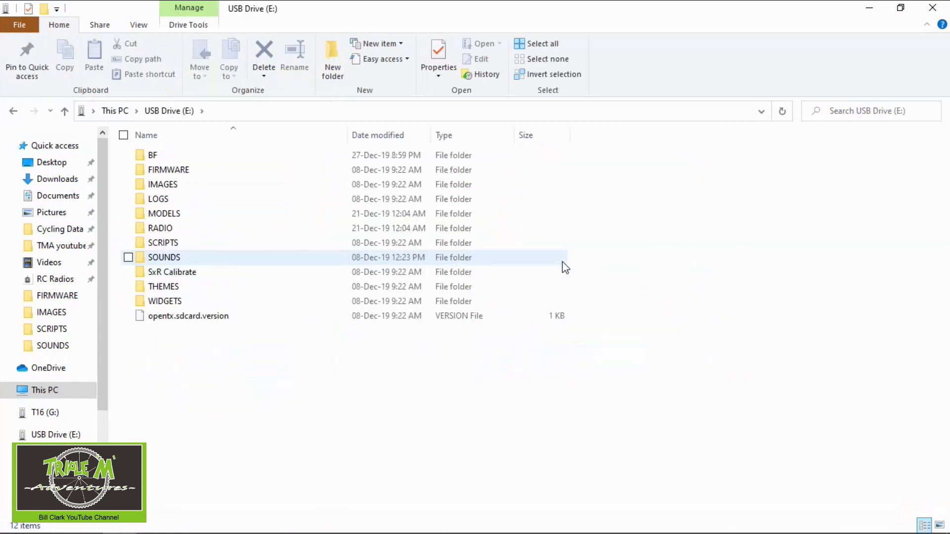
{"action": "left_click", "coordinate": [539, 43]}
{"action": "right_click", "coordinate": [171, 154]}
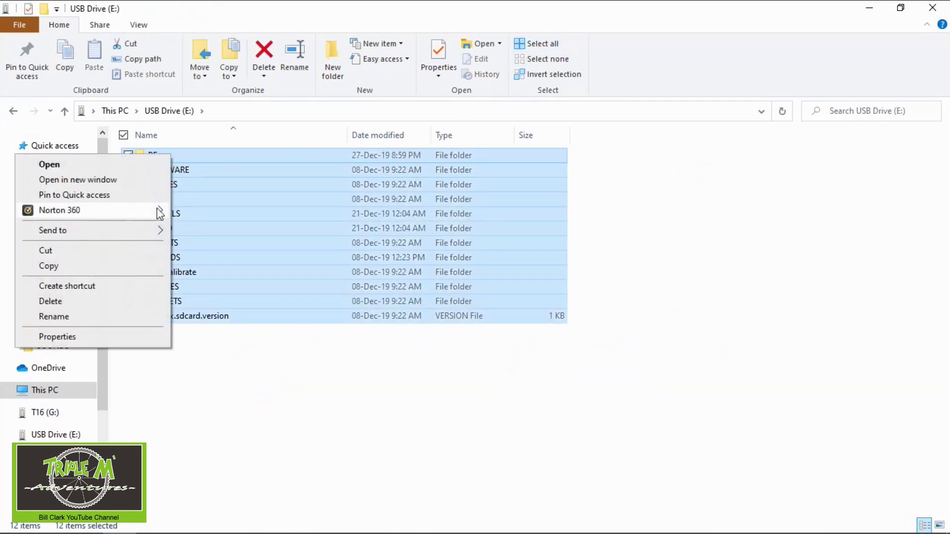
{"action": "left_click", "coordinate": [70, 267]}
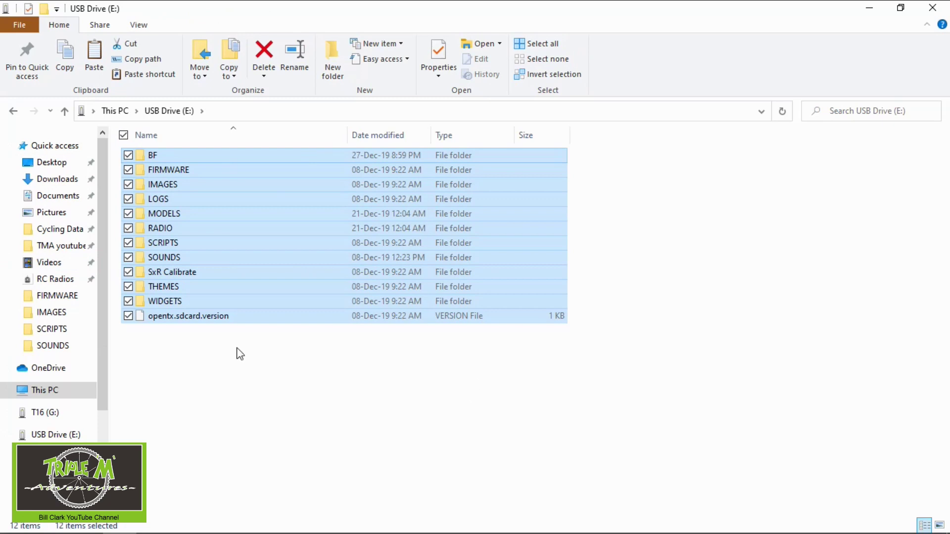
Create a folder named SDCard as at 200120 inside RC Radios > Jumper T16
{"action": "left_click", "coordinate": [66, 280]}
{"action": "double_click", "coordinate": [200, 225]}
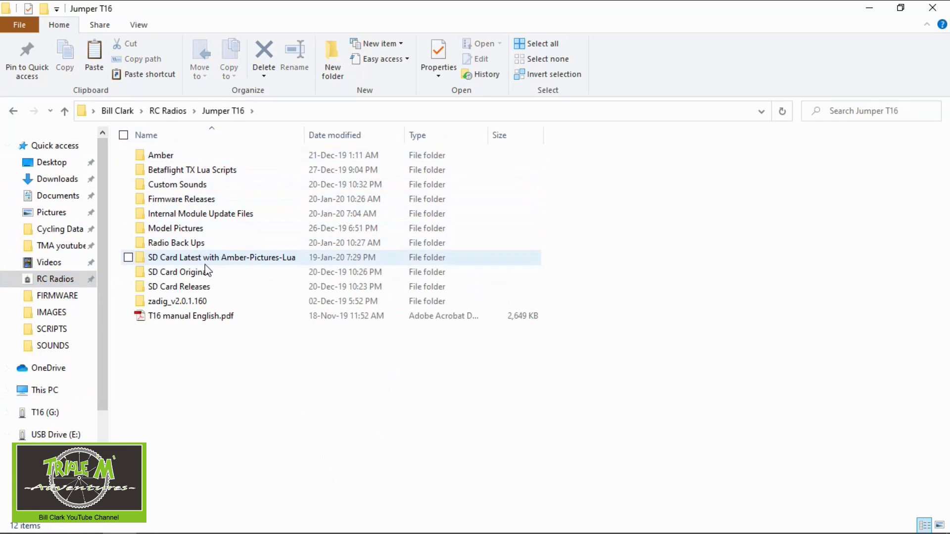
{"action": "mouse_move", "coordinate": [205, 267]}
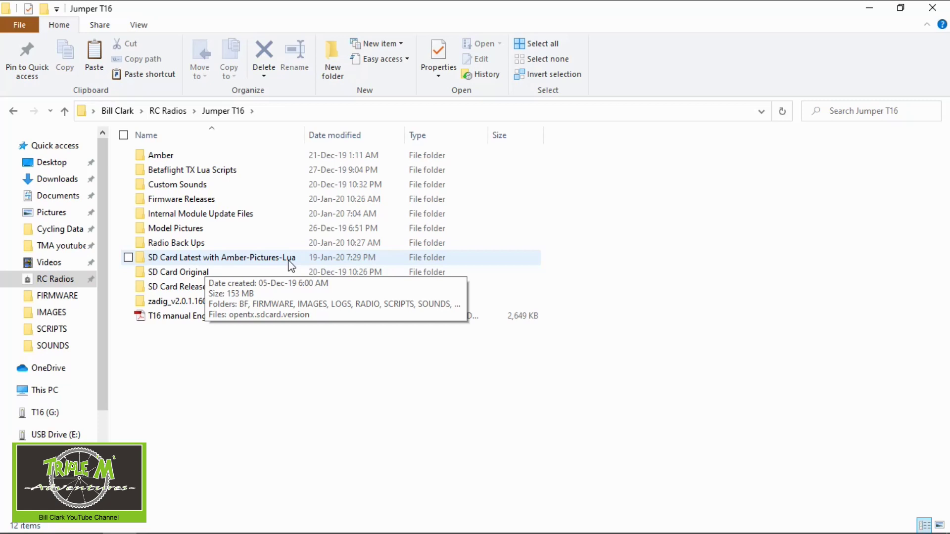
{"action": "left_click", "coordinate": [332, 58]}
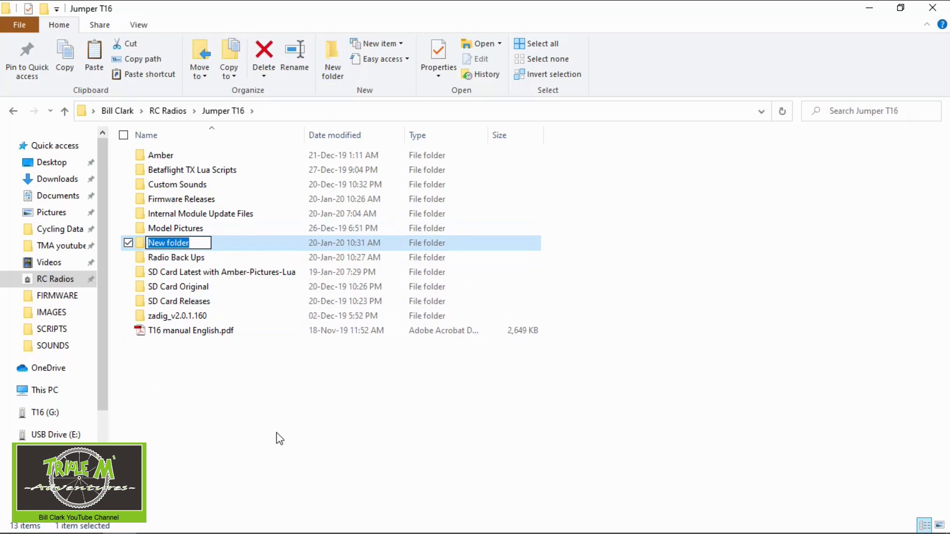
{"action": "type", "text": "S"}
{"action": "key", "text": "BackSpace"}
{"action": "type", "text": "SDC"}
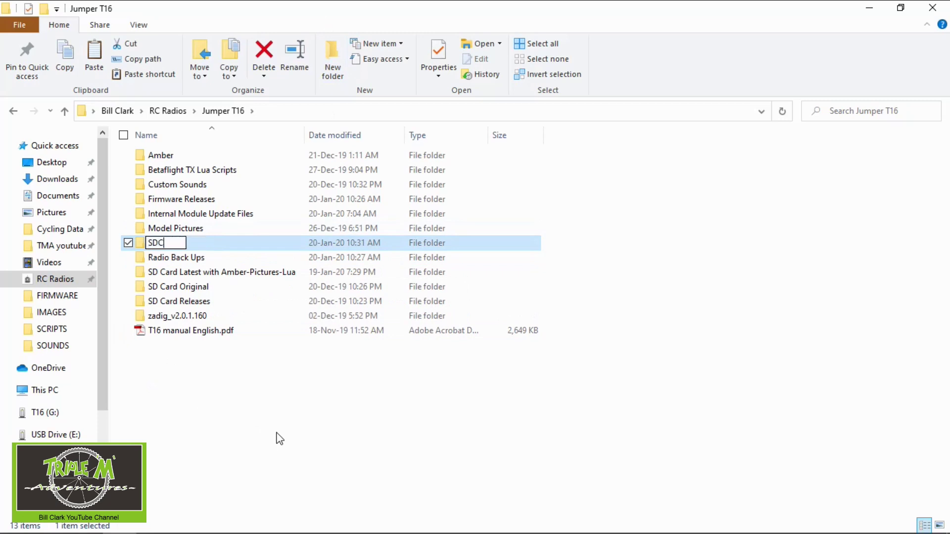
{"action": "key", "text": "BackSpace"}
{"action": "type", "text": "Card as at 20"}
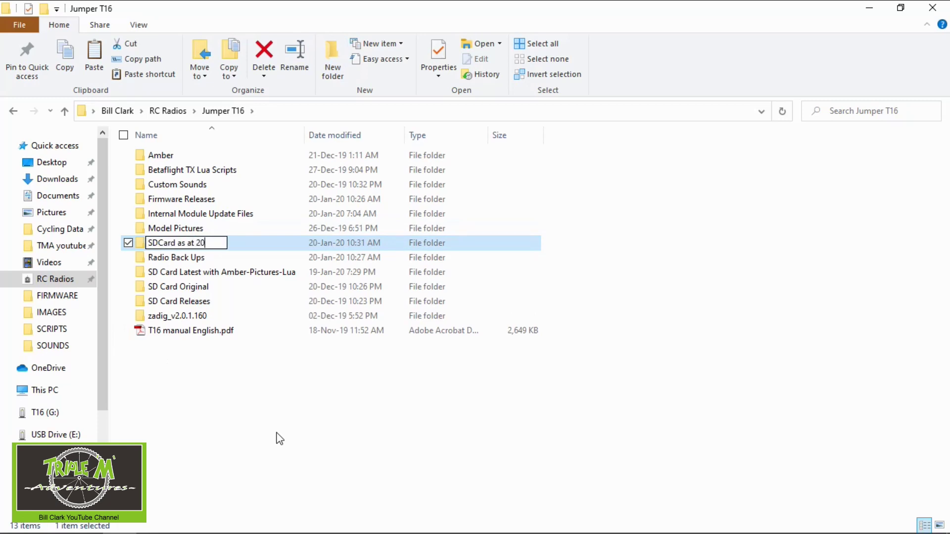
{"action": "type", "text": "0120"}
{"action": "left_click", "coordinate": [192, 251]}
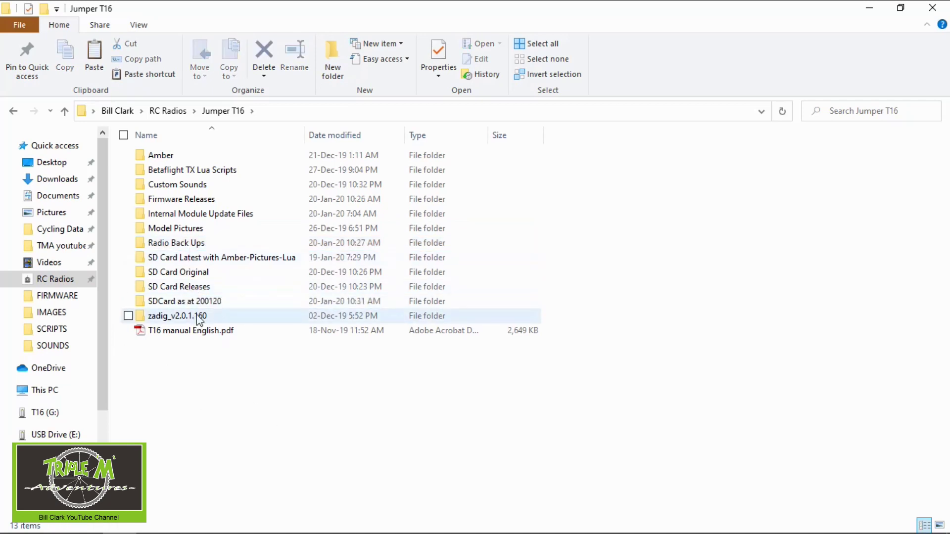
Paste the copied SD card contents into the SDCard as at 200120 folder and clear the selection
{"action": "double_click", "coordinate": [218, 303]}
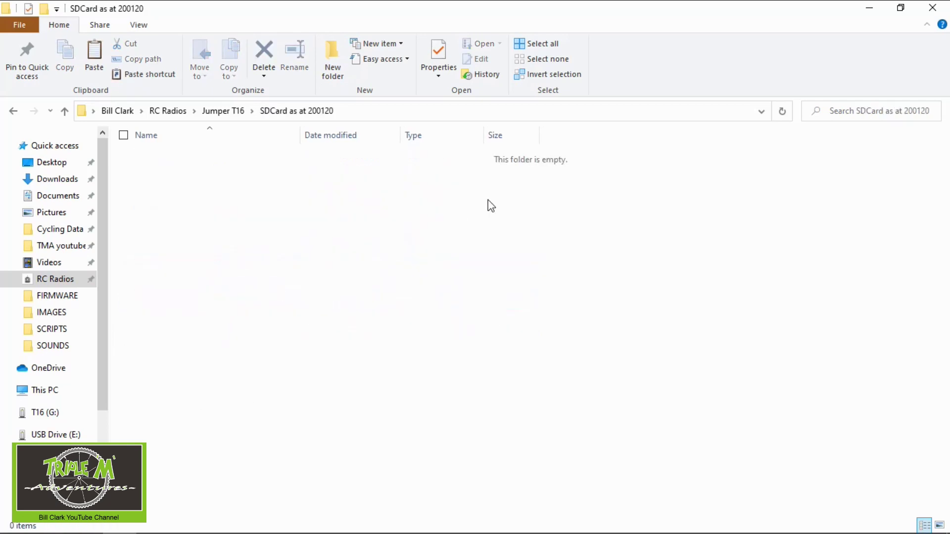
{"action": "right_click", "coordinate": [323, 199]}
{"action": "left_click", "coordinate": [399, 294]}
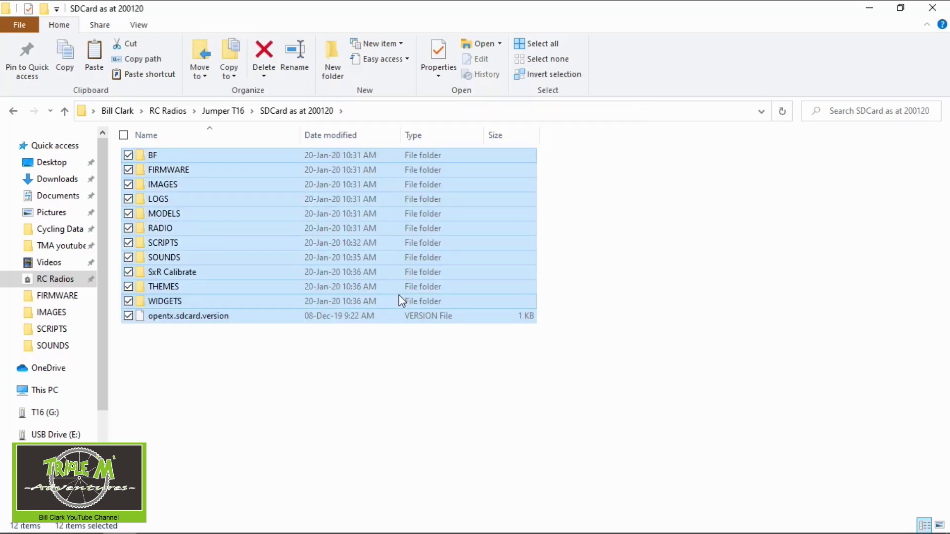
{"action": "left_click", "coordinate": [410, 354]}
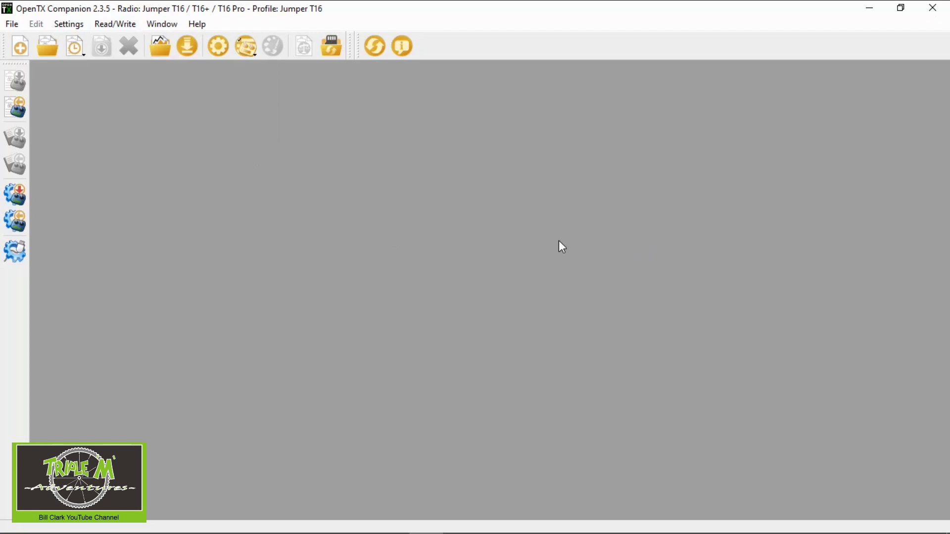
In OpenTX Companion, start writing firmware to the radio and load opentx-t16-internalmulti-lua-noheli-en2.3.5.bin from the Jumper T16 Firmware Releases folder
{"action": "left_click", "coordinate": [119, 24]}
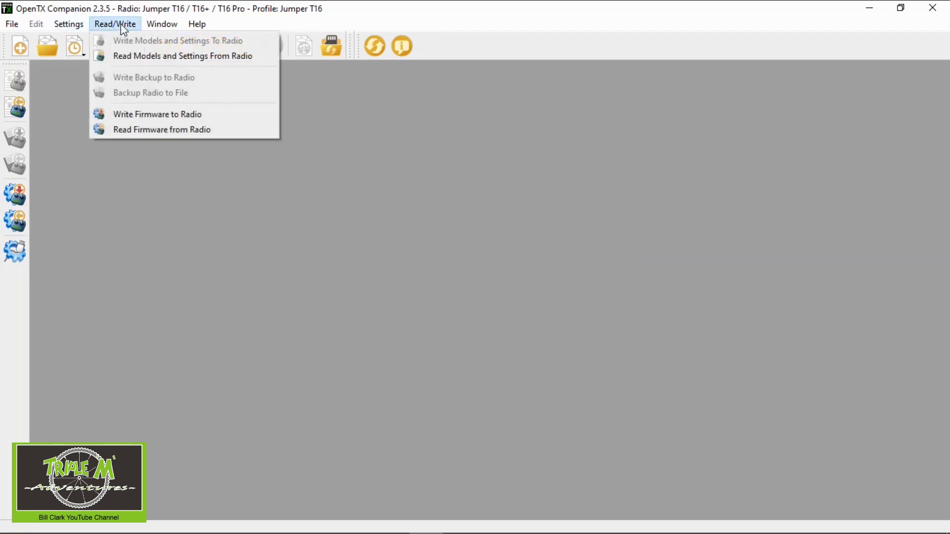
{"action": "left_click", "coordinate": [175, 118]}
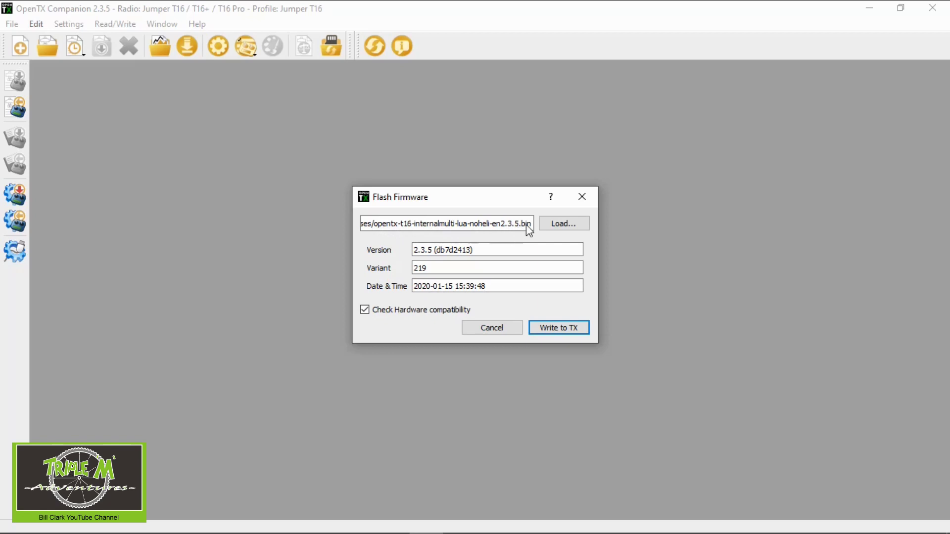
{"action": "left_click", "coordinate": [562, 223]}
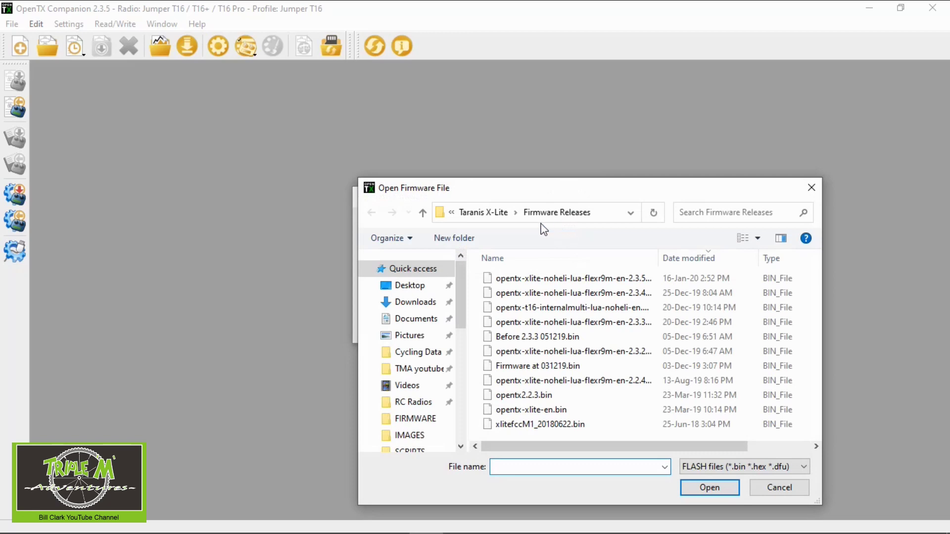
{"action": "left_click", "coordinate": [451, 212]}
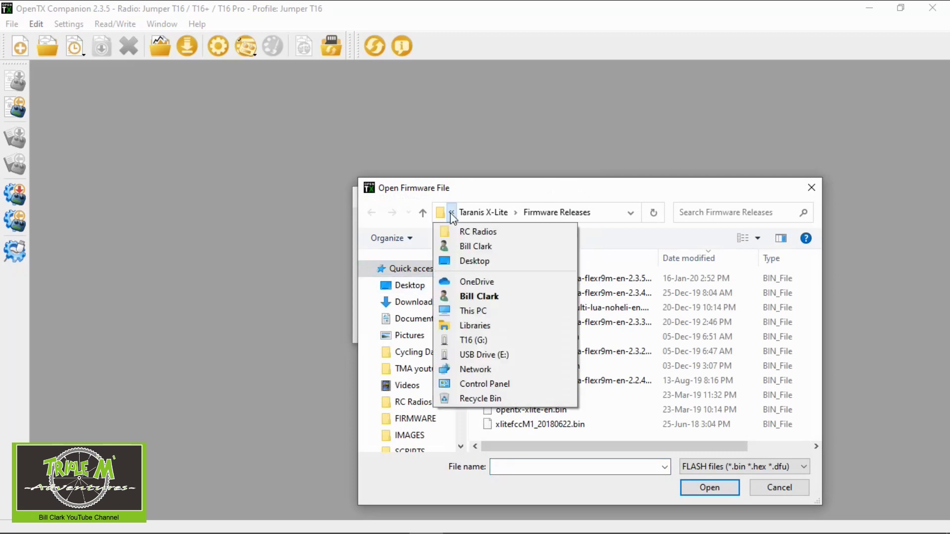
{"action": "left_click", "coordinate": [465, 228]}
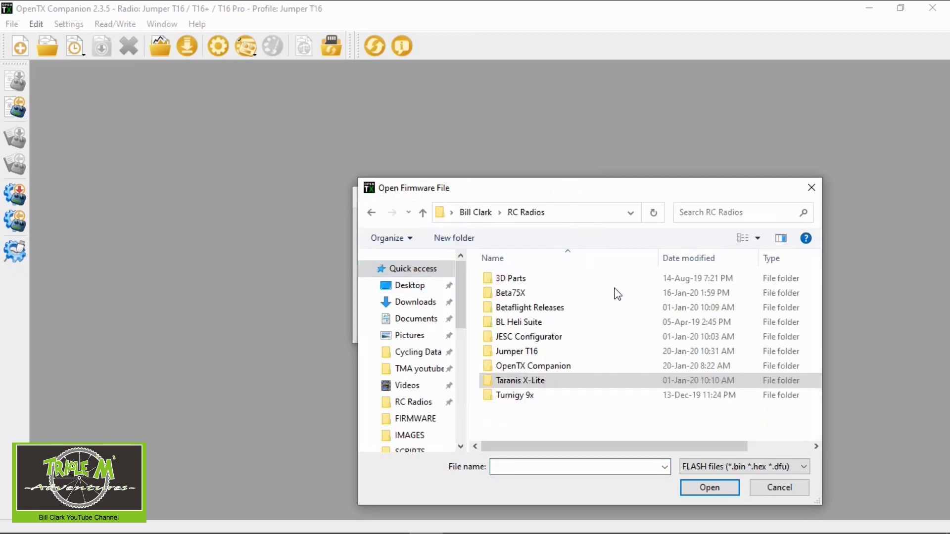
{"action": "double_click", "coordinate": [548, 352]}
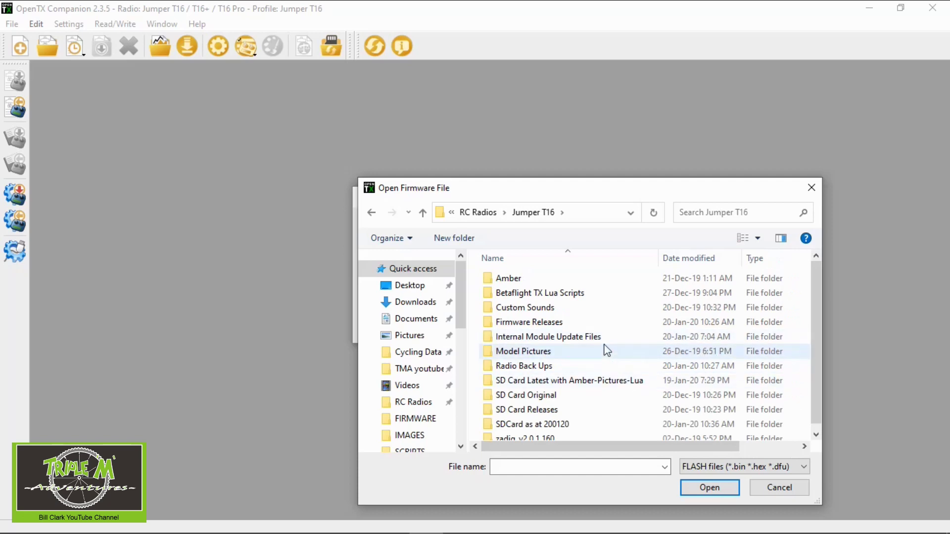
{"action": "left_click", "coordinate": [554, 326]}
{"action": "double_click", "coordinate": [555, 327]}
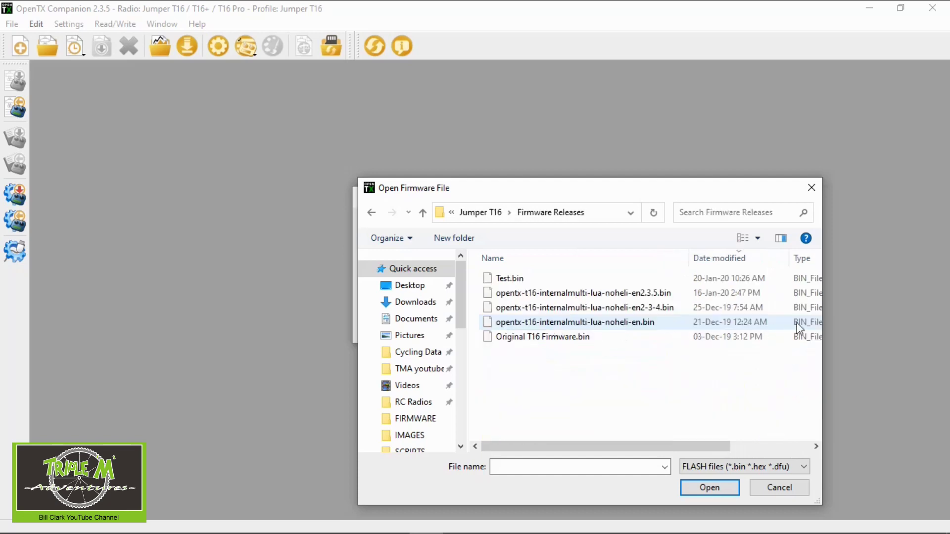
{"action": "left_click", "coordinate": [660, 295]}
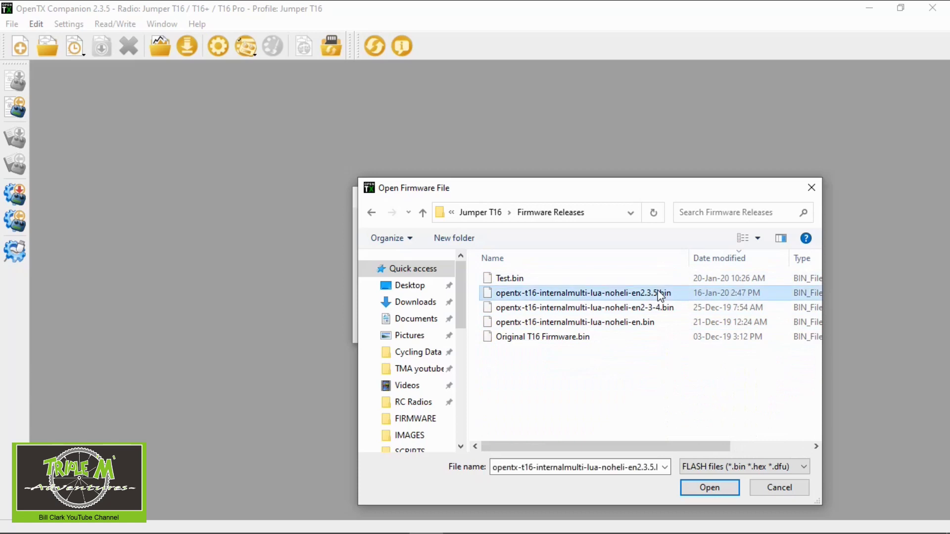
{"action": "left_click", "coordinate": [708, 487]}
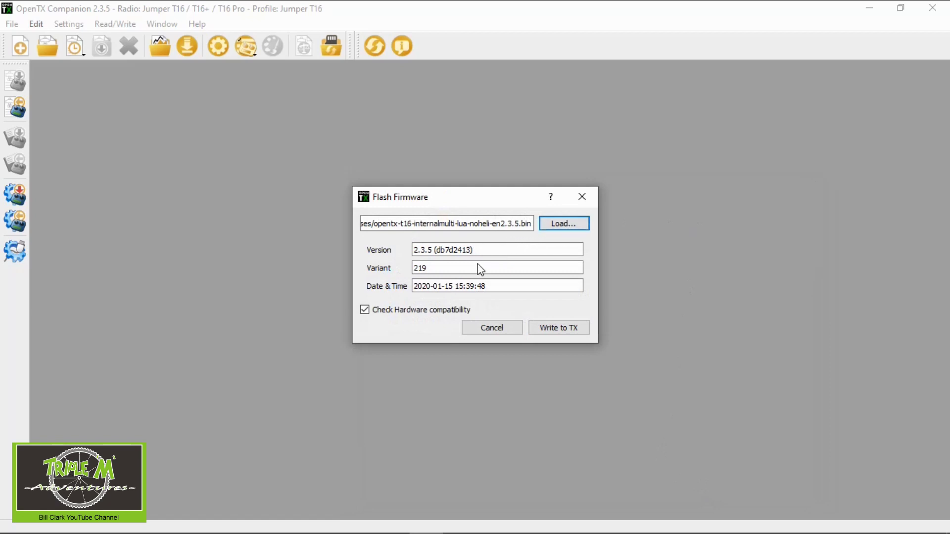
Write the loaded firmware to the radio, and close OpenTX Companion and File Explorer when flashing is done
{"action": "left_click", "coordinate": [575, 330]}
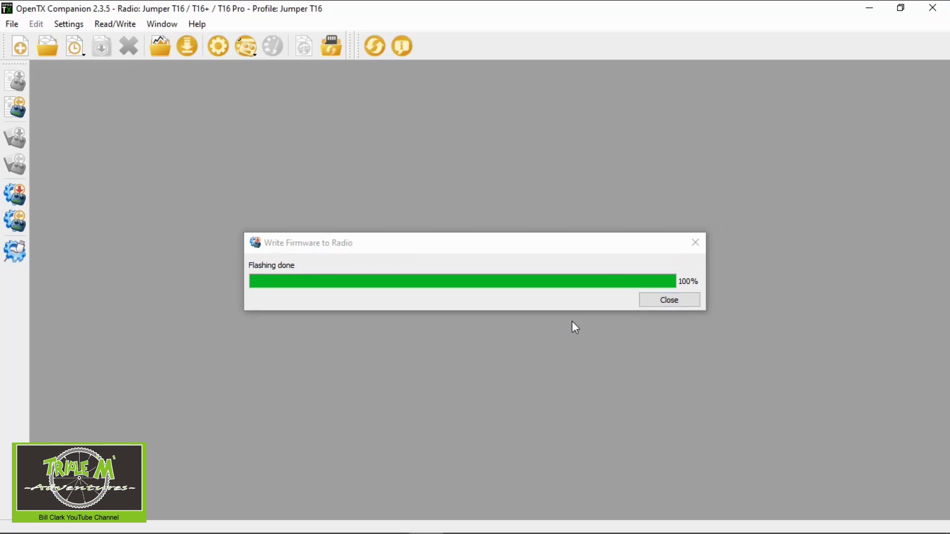
{"action": "left_click", "coordinate": [667, 302]}
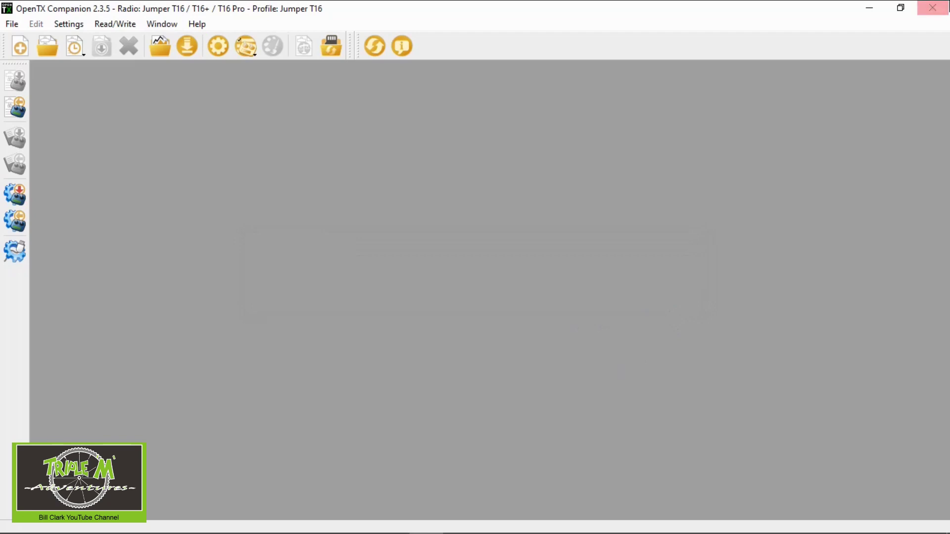
{"action": "left_click", "coordinate": [932, 7]}
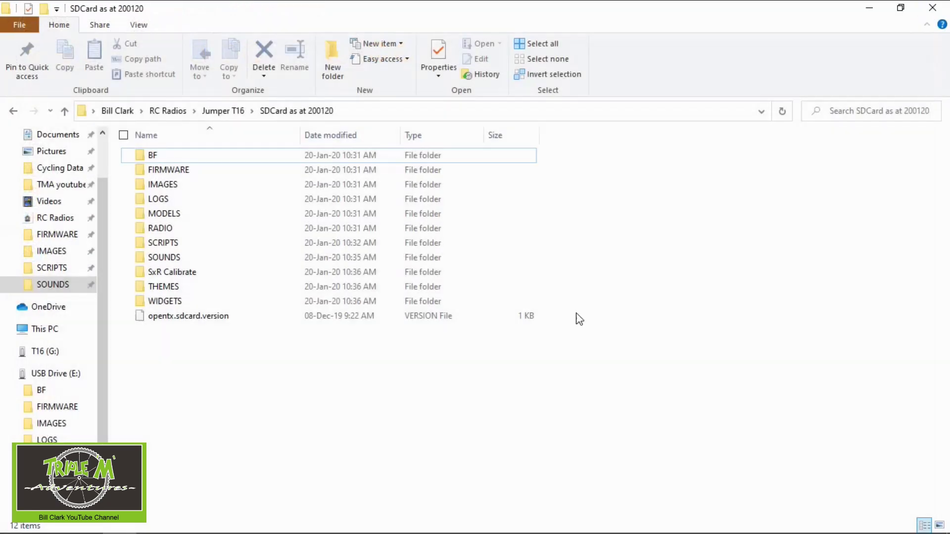
{"action": "left_click", "coordinate": [933, 8]}
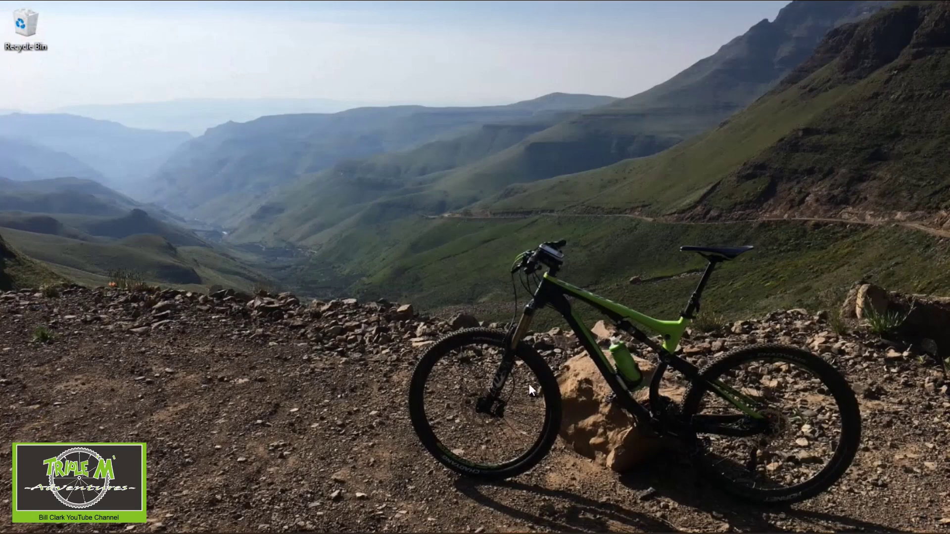